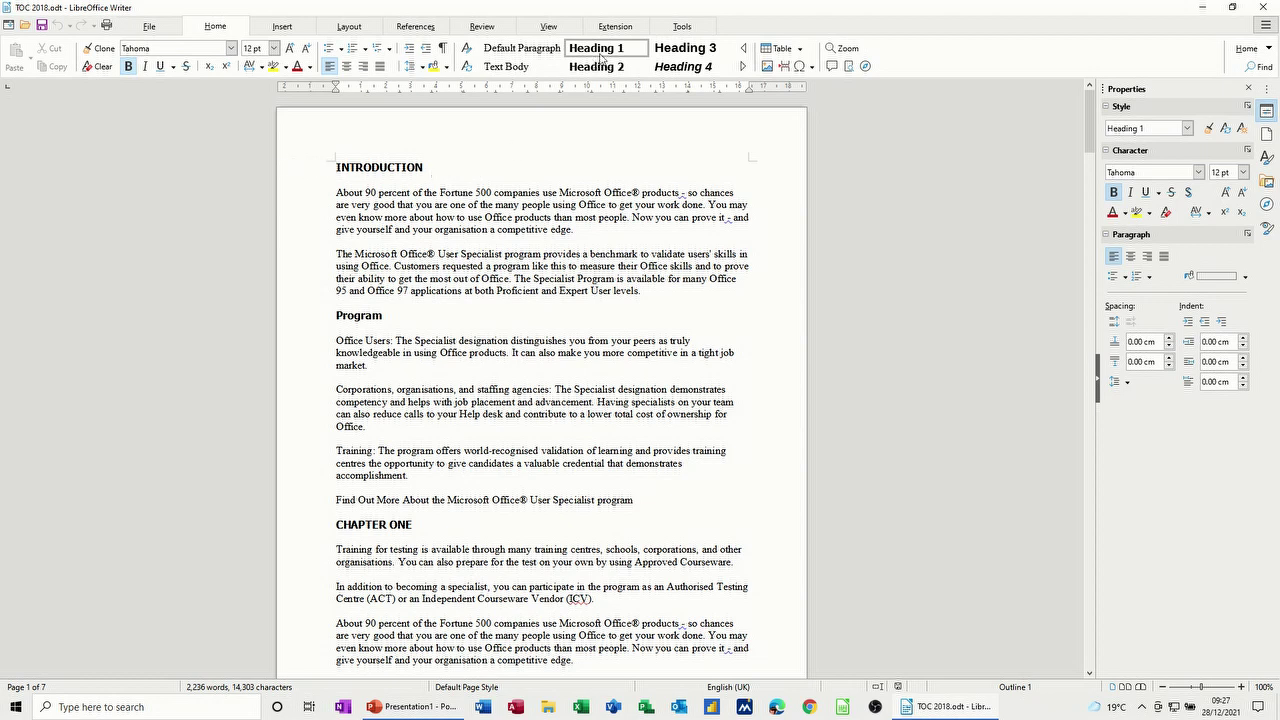
- Apply the Heading 1 style to the "Program" heading and switch it back to Heading 2
click(377, 314)
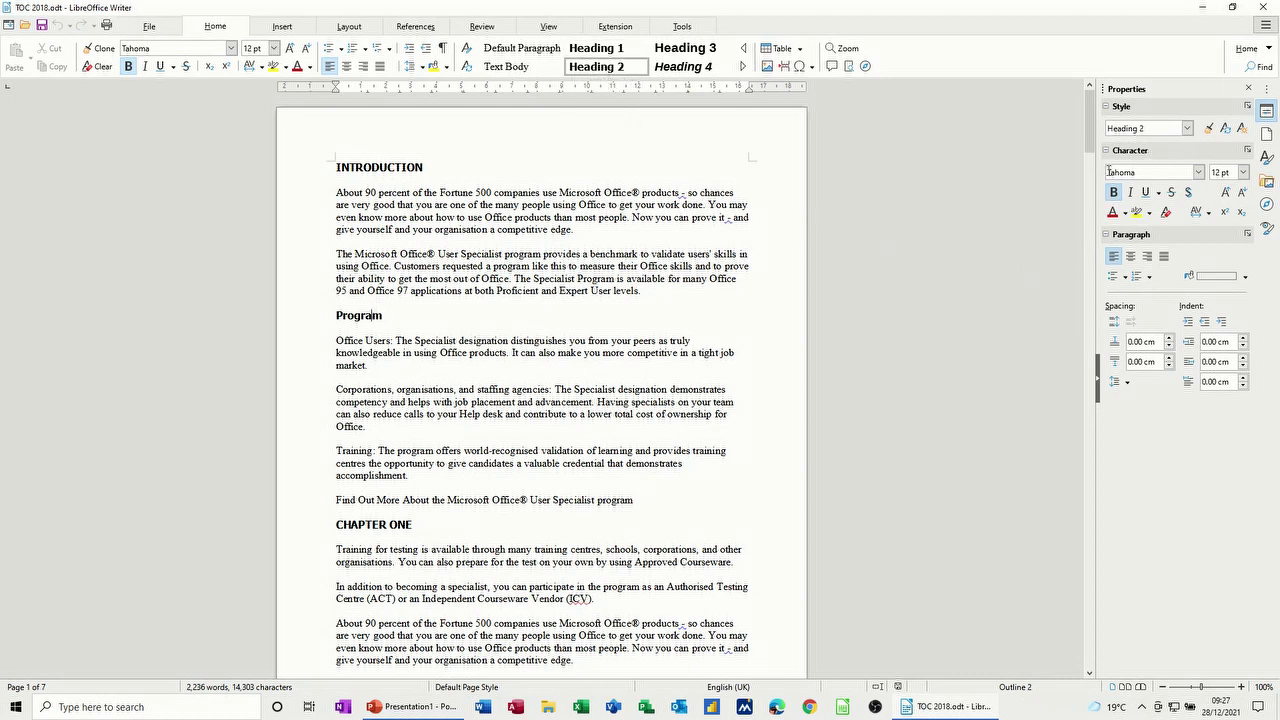
click(598, 52)
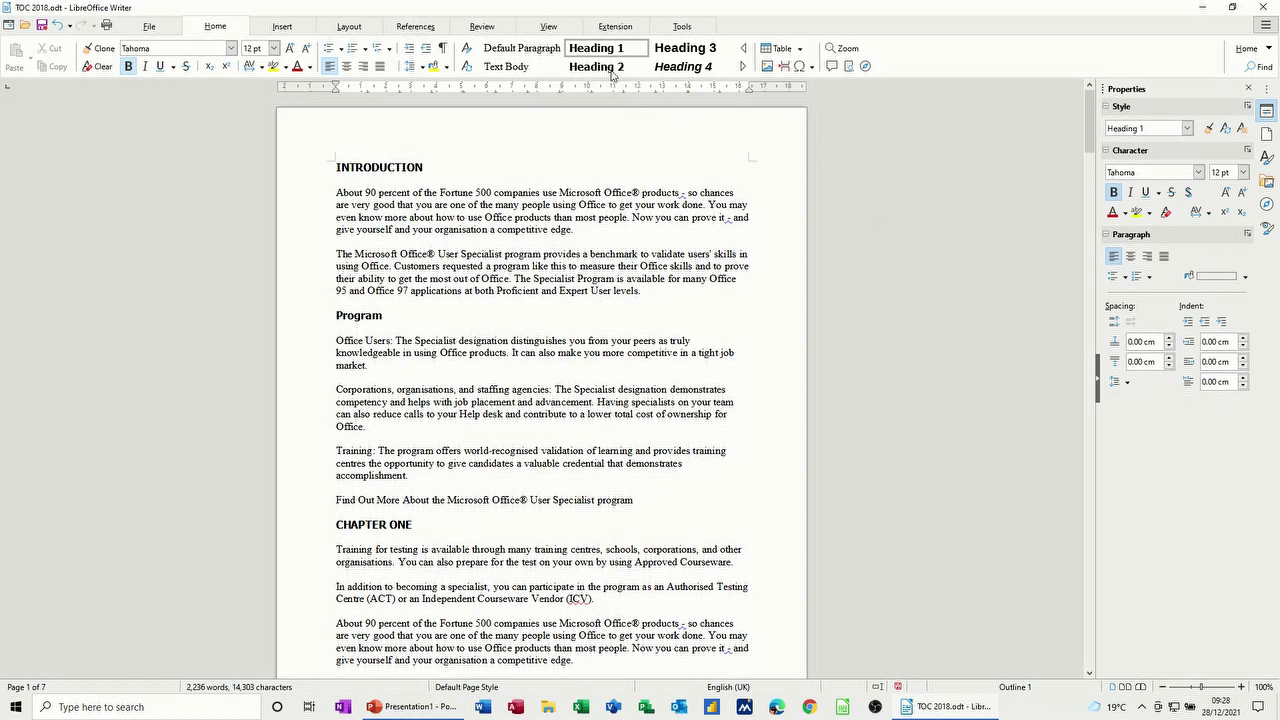
click(604, 70)
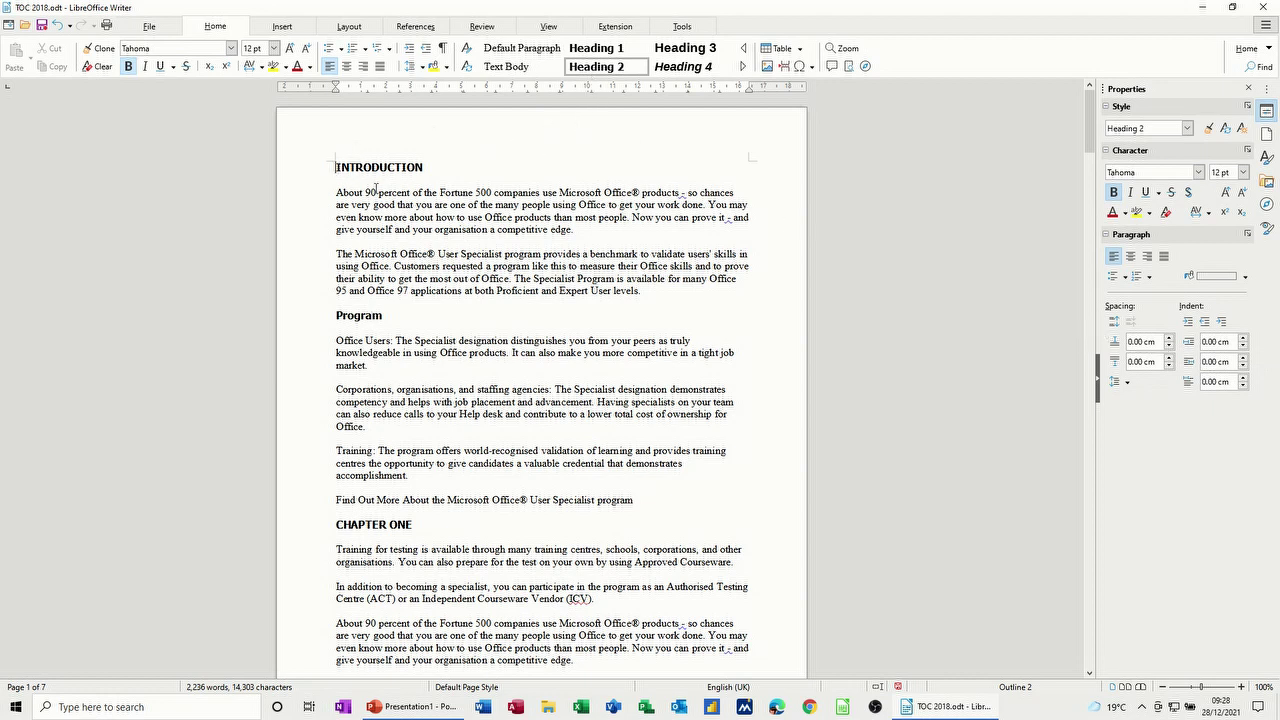
- Add an empty paragraph above the INTRODUCTION heading and set it to the Text Body style
key(Return)
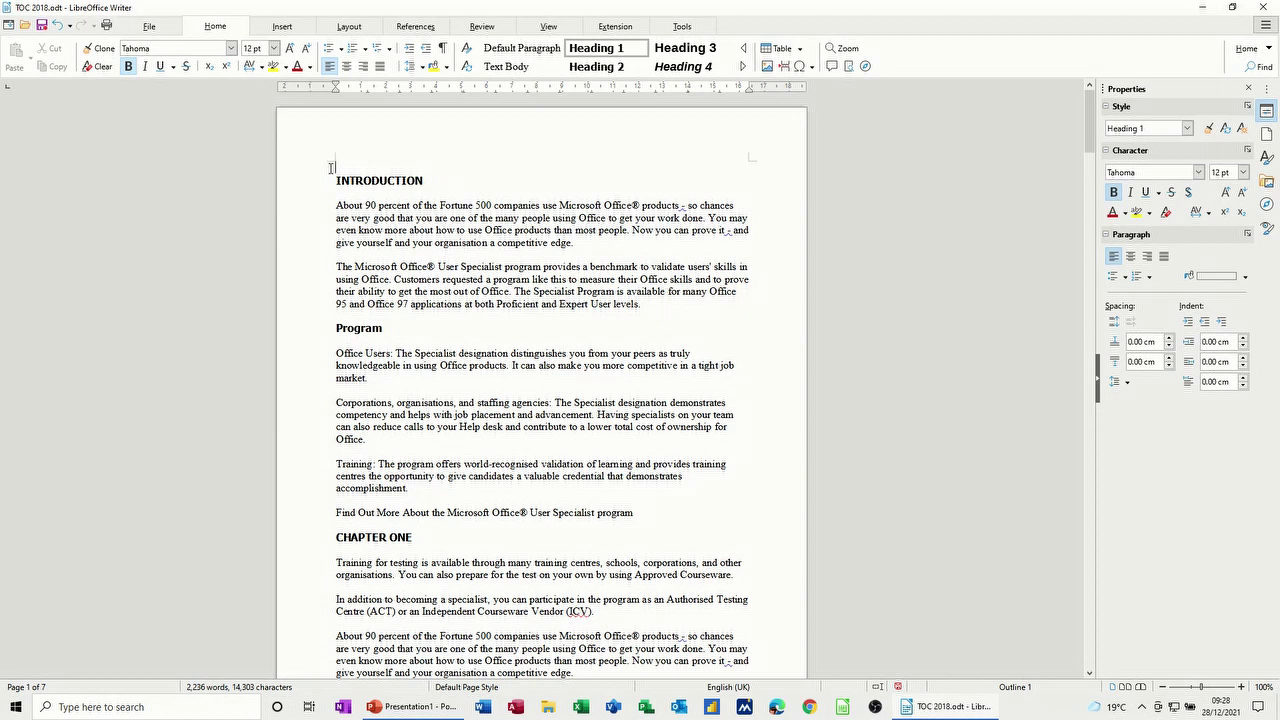
click(495, 68)
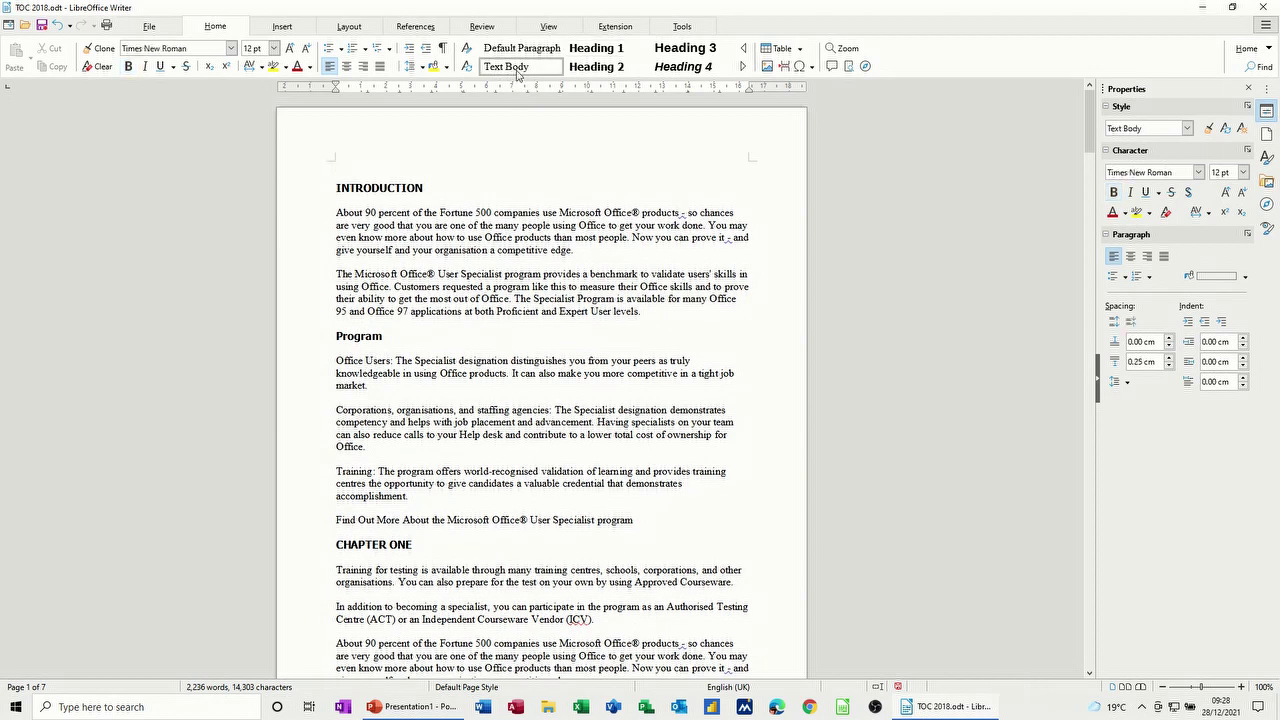
drag(337, 188, 425, 189)
- Insert a table of contents for the entire document on the empty line above INTRODUCTION, reviewing the settings and keeping the defaults
click(341, 166)
click(405, 27)
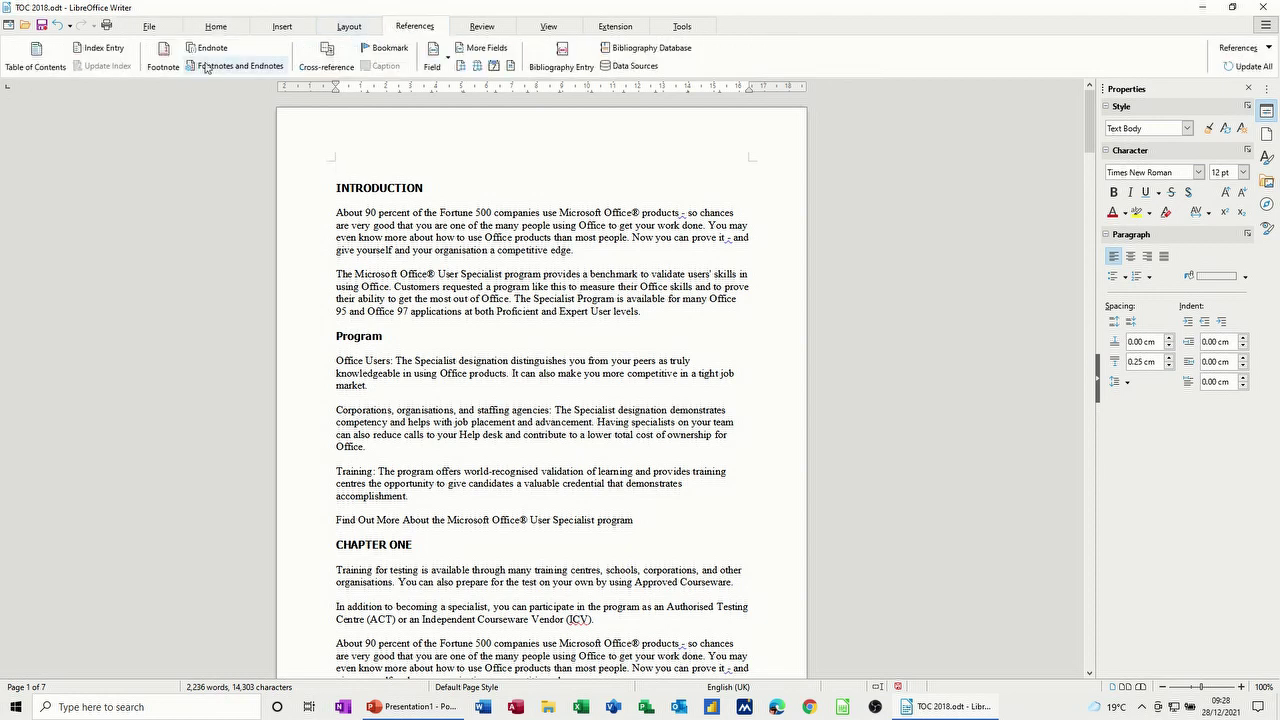
click(38, 58)
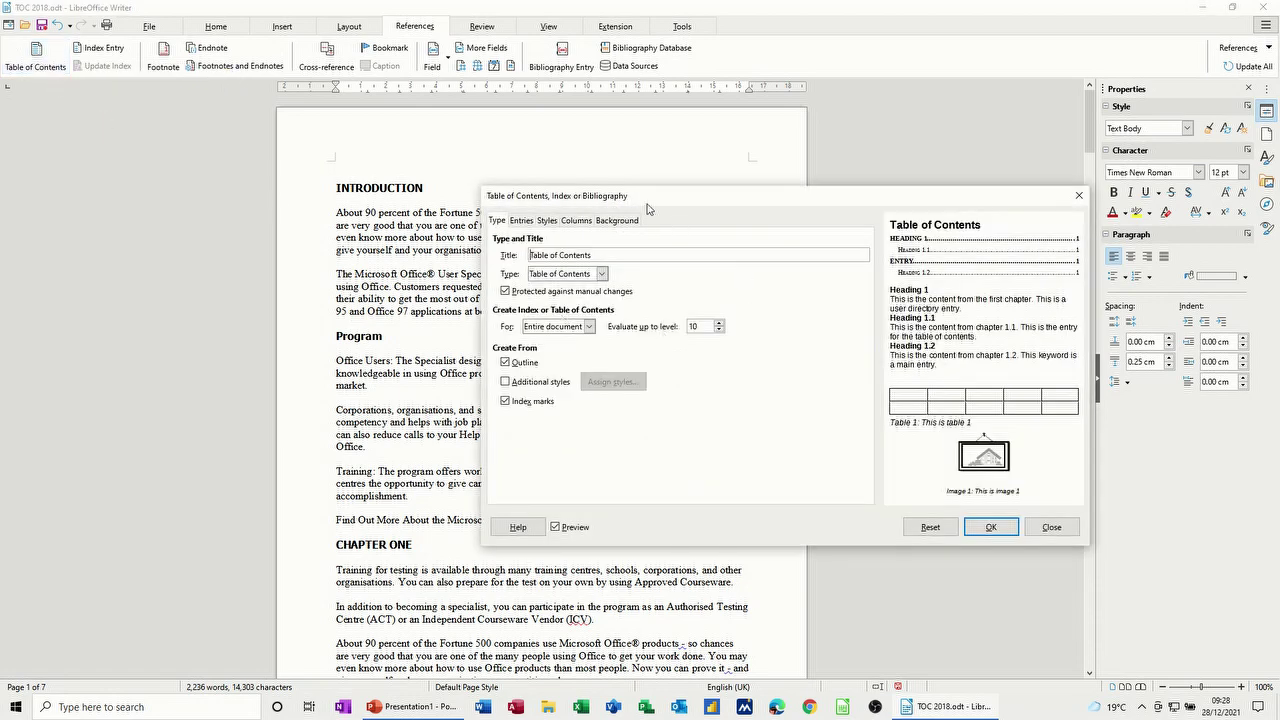
drag(650, 204, 551, 193)
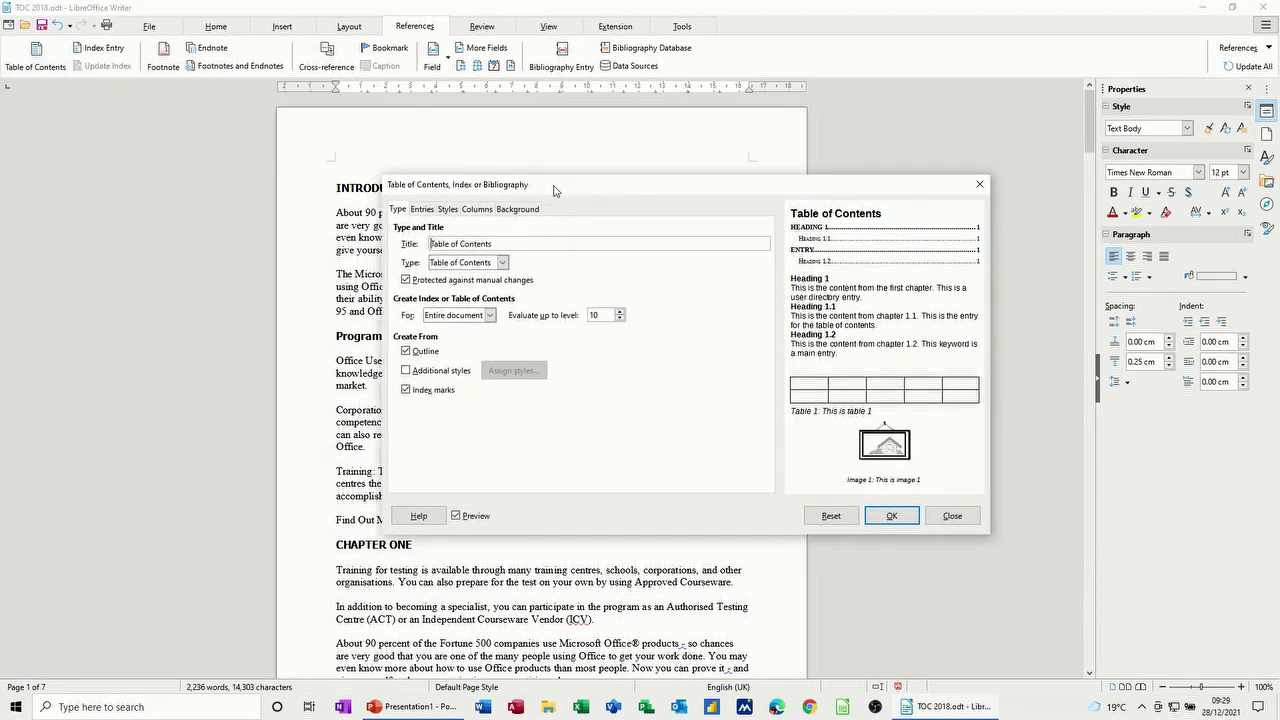
click(503, 263)
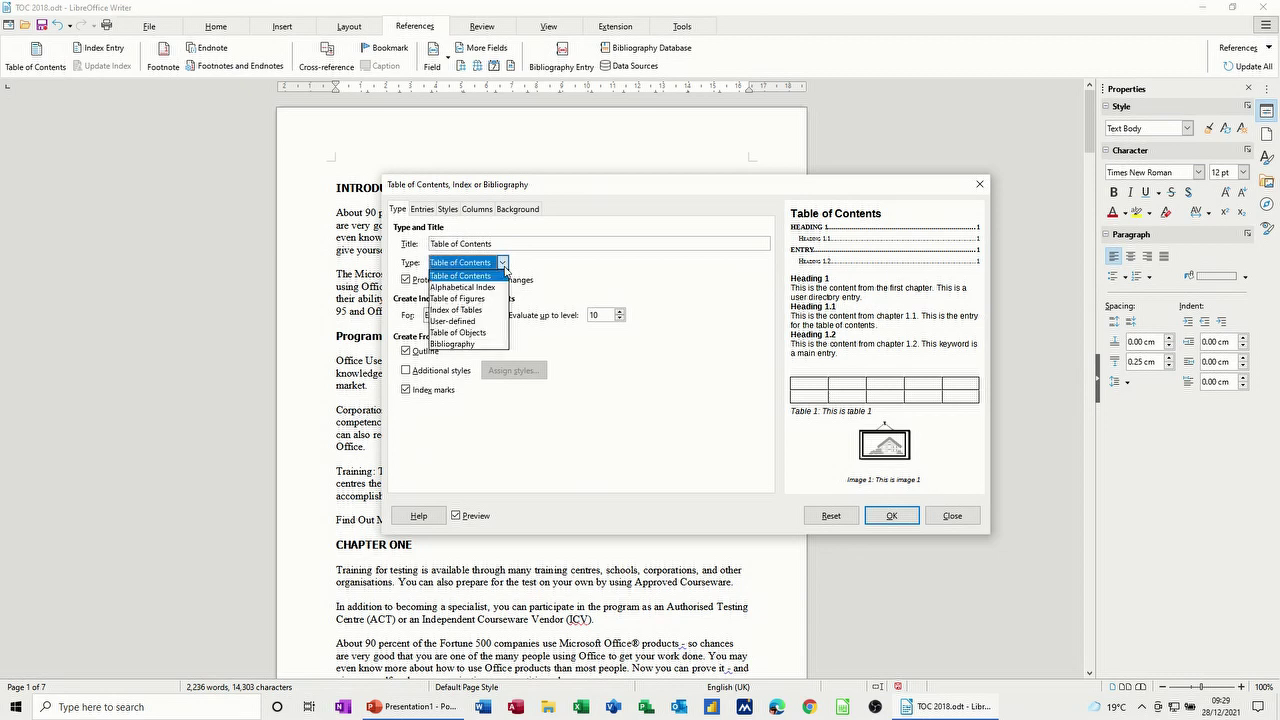
click(503, 264)
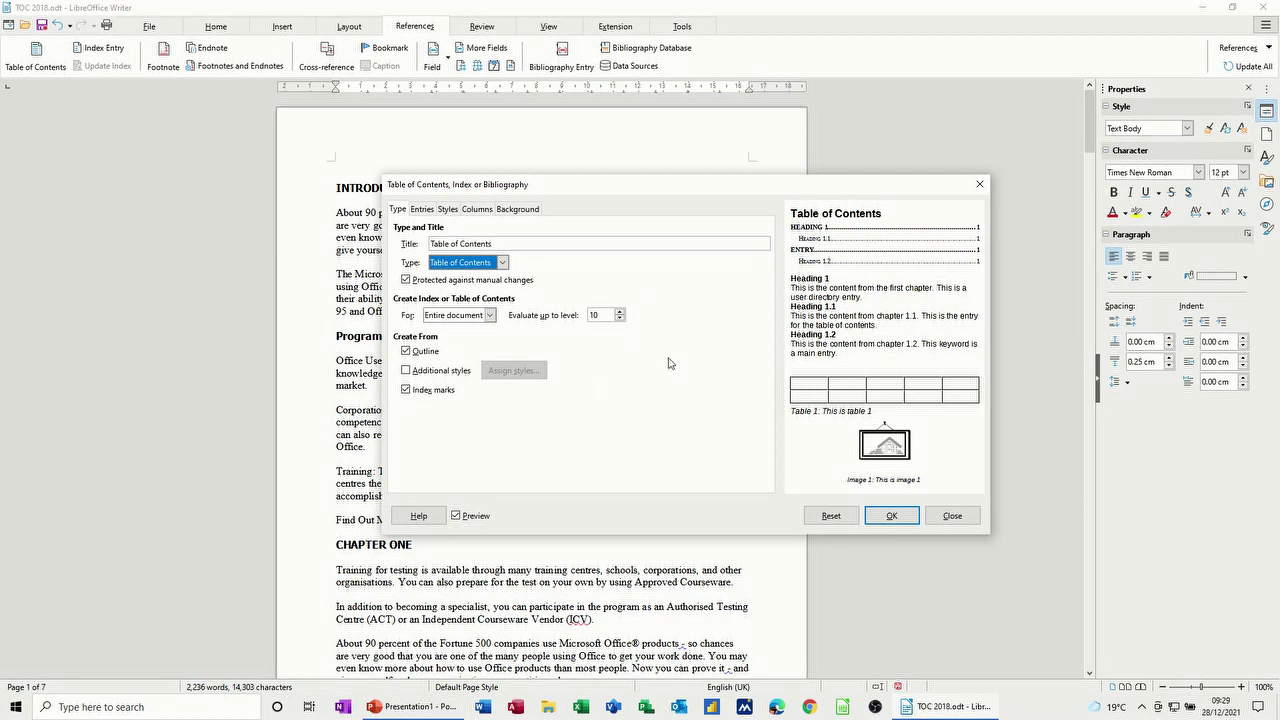
click(423, 210)
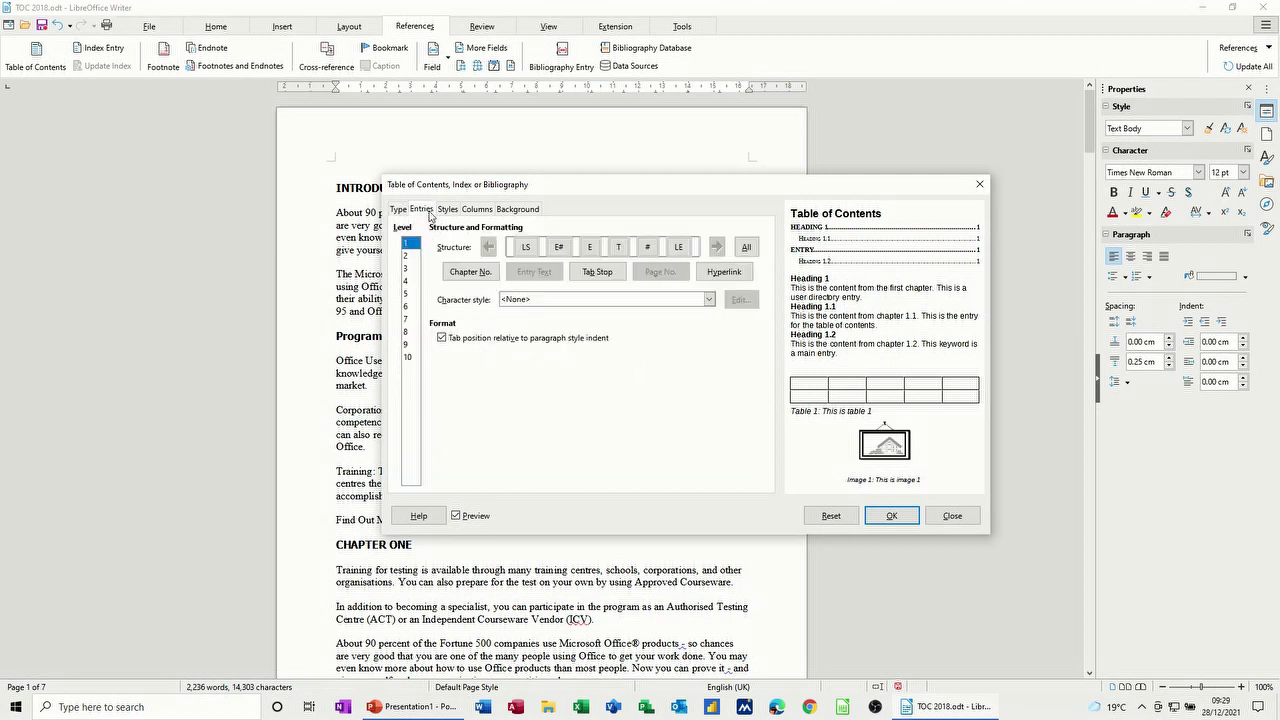
click(448, 211)
click(477, 211)
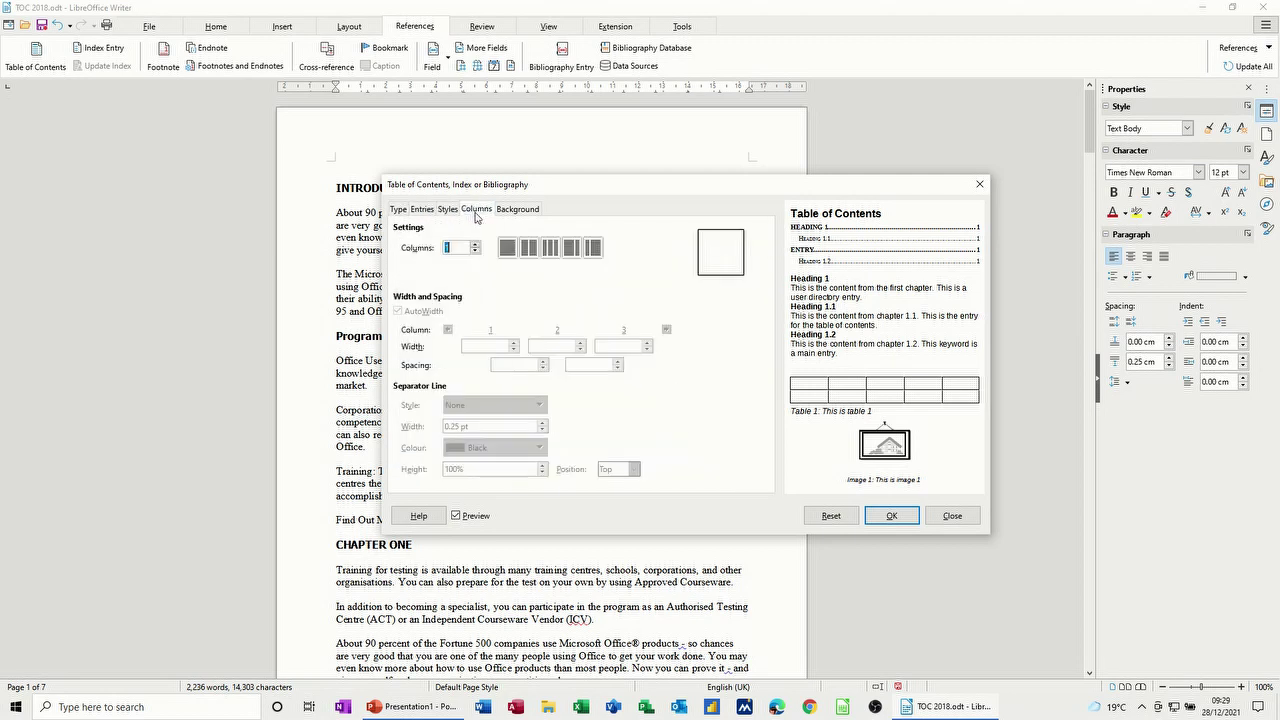
click(524, 212)
click(400, 211)
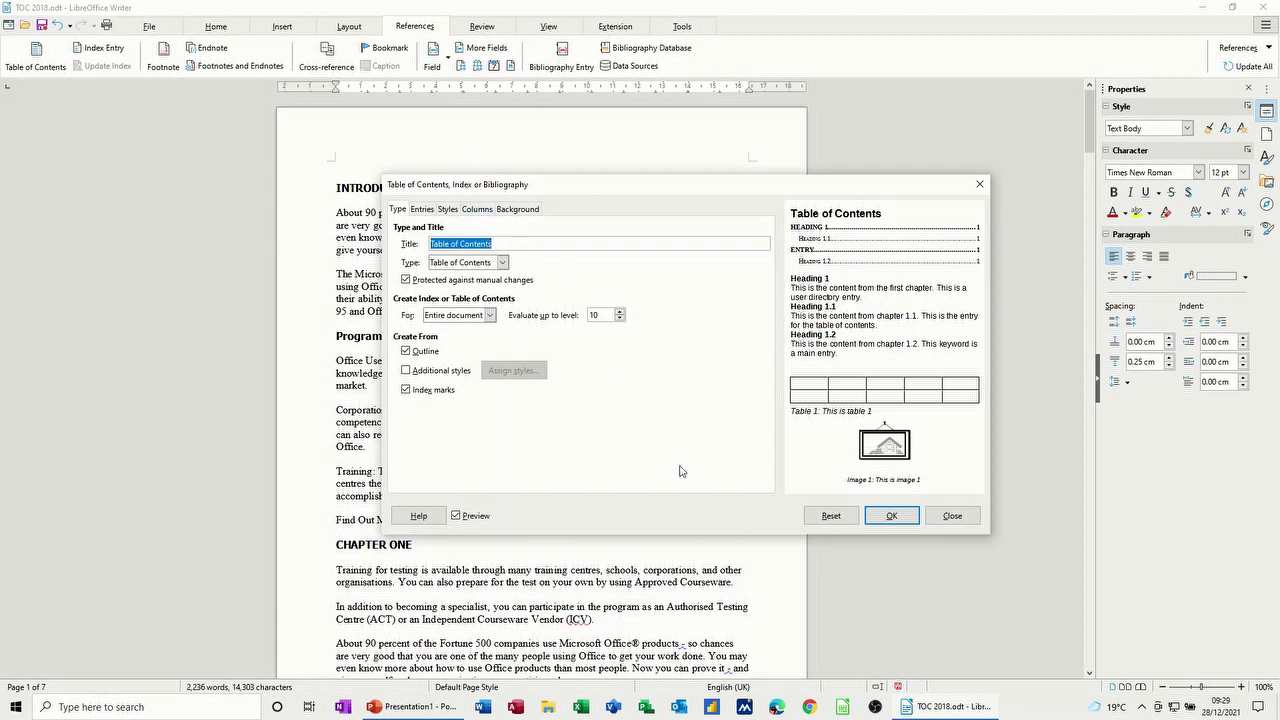
click(889, 518)
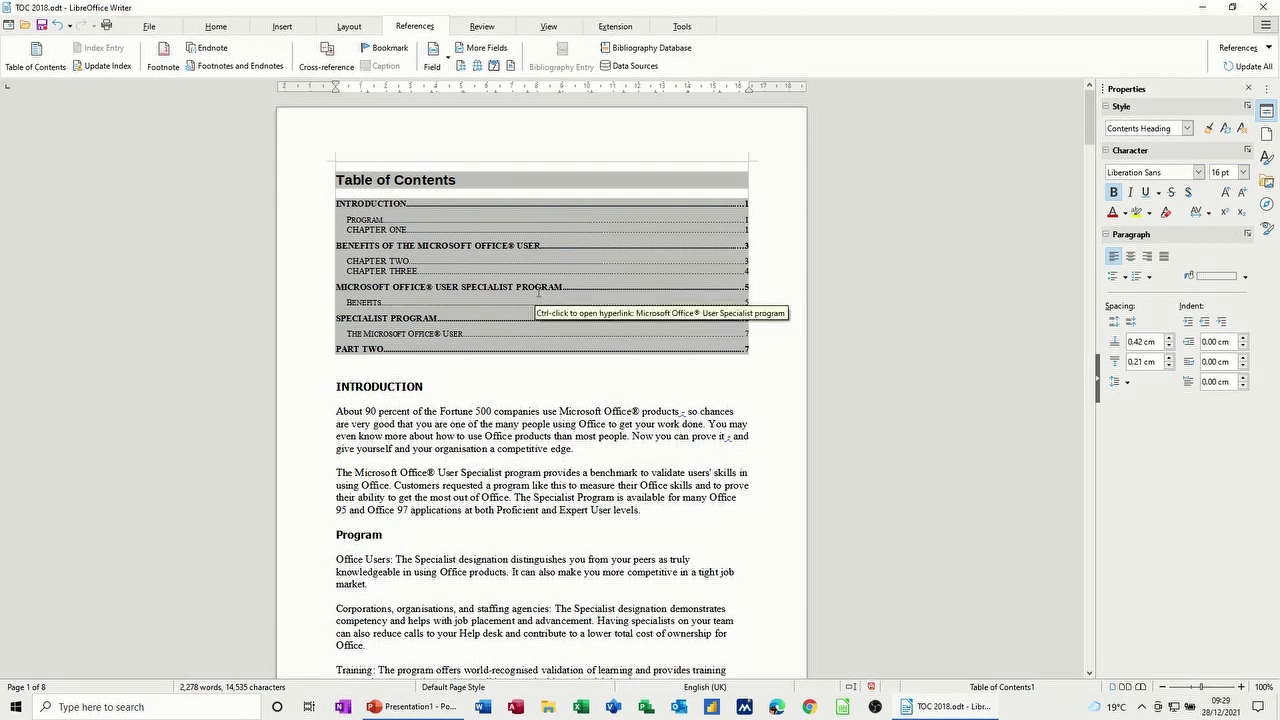
- Follow the table of contents link to "Microsoft Office® User Specialist program" and return to the start of the document
ctrl+click(539, 289)
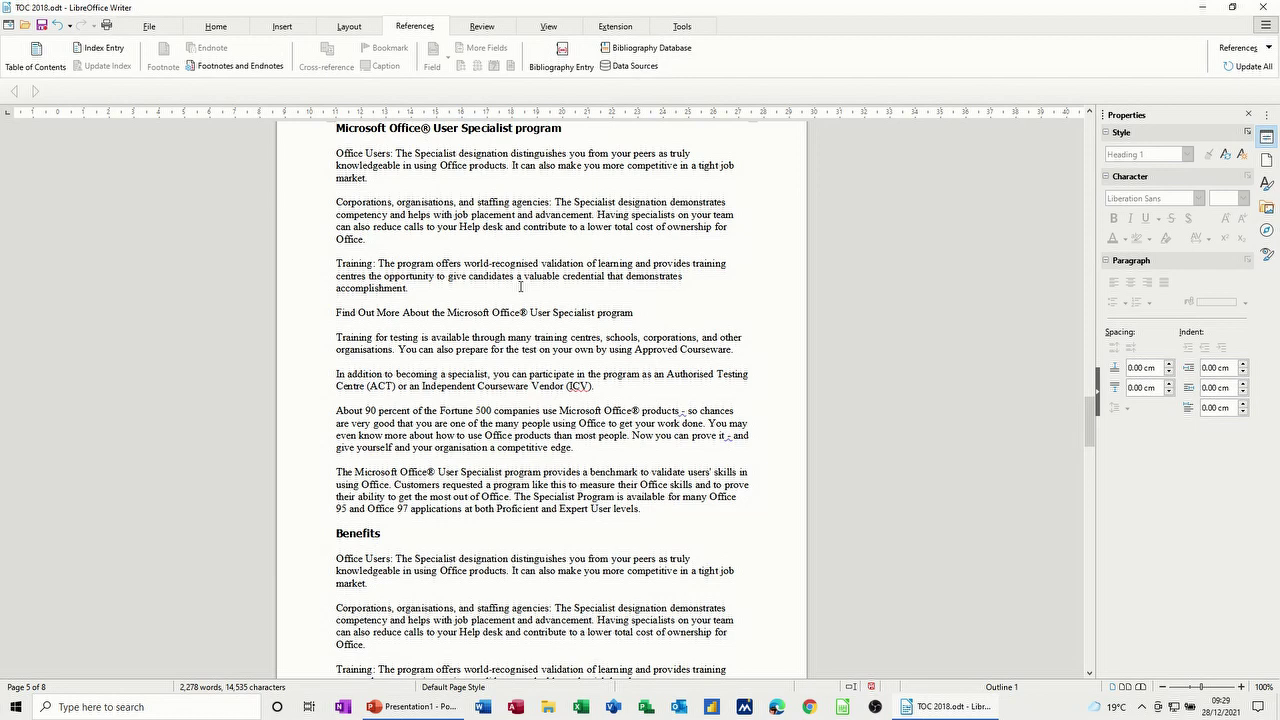
key(ctrl+Home)
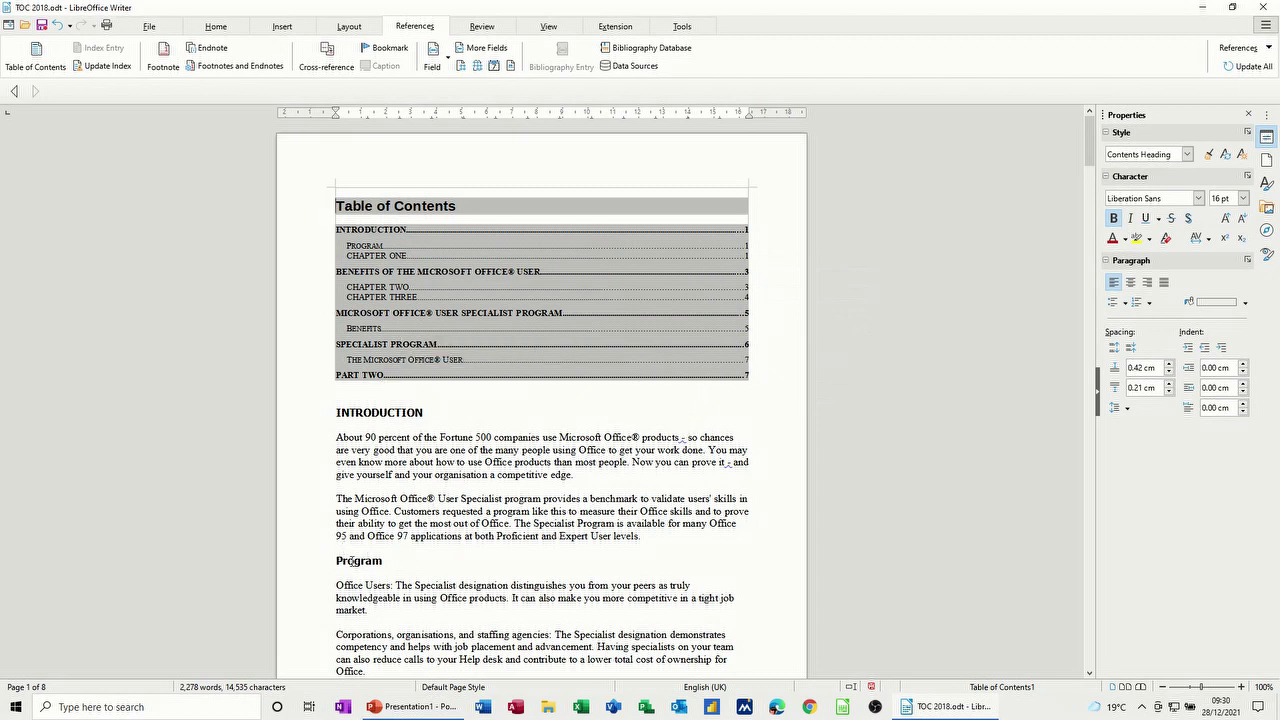
- Insert a page break before the "Program" heading
click(335, 561)
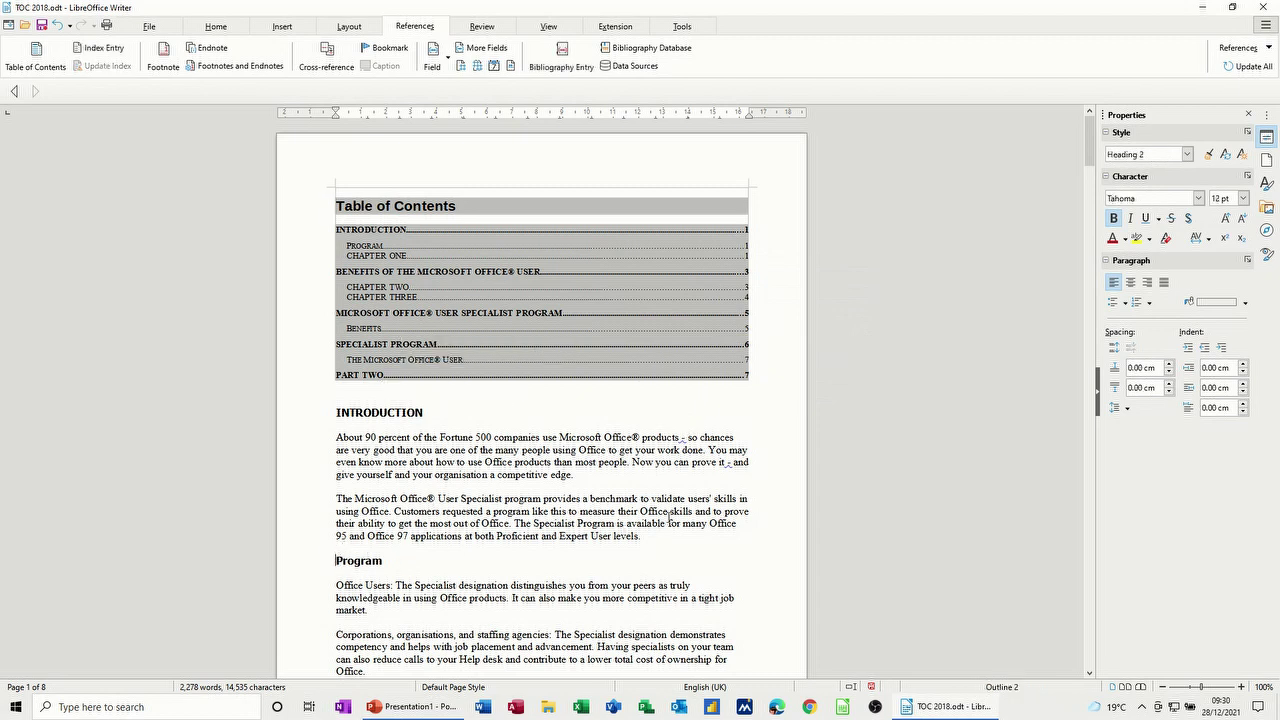
key(ctrl+Return)
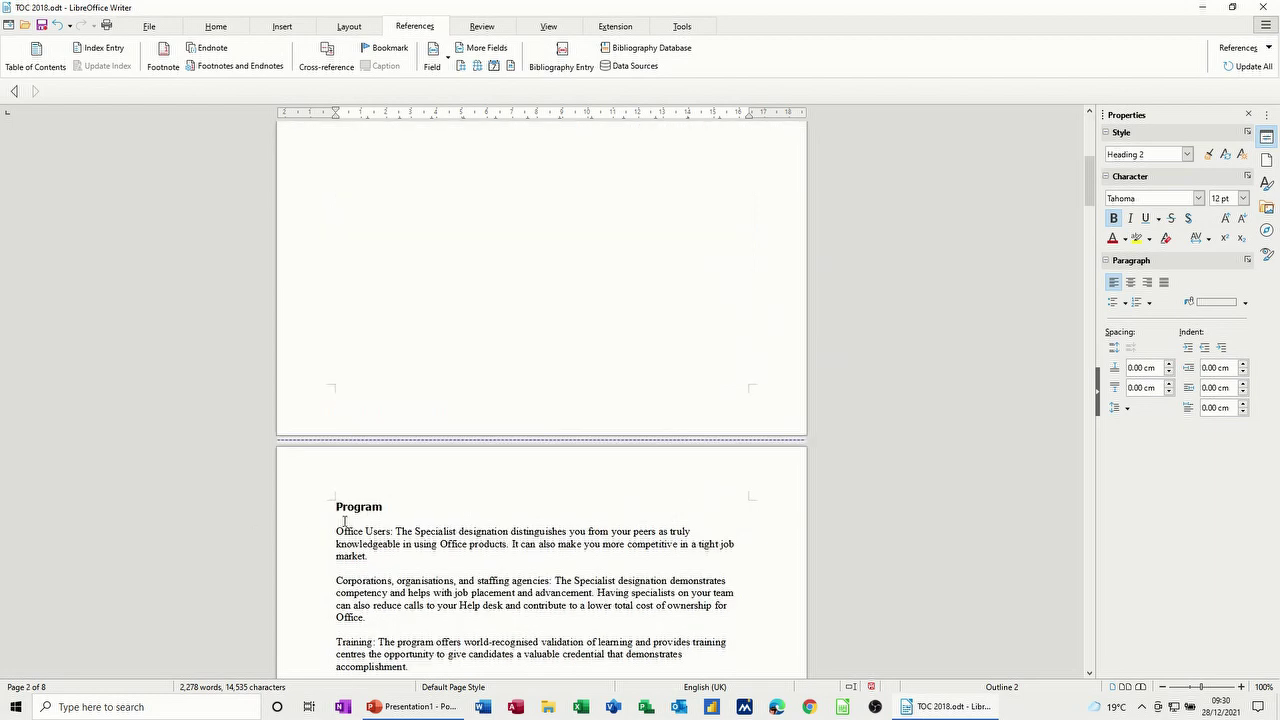
- Update the table of contents to reflect the new page break and check its page numbers against the document
scroll(469, 430, up, 10)
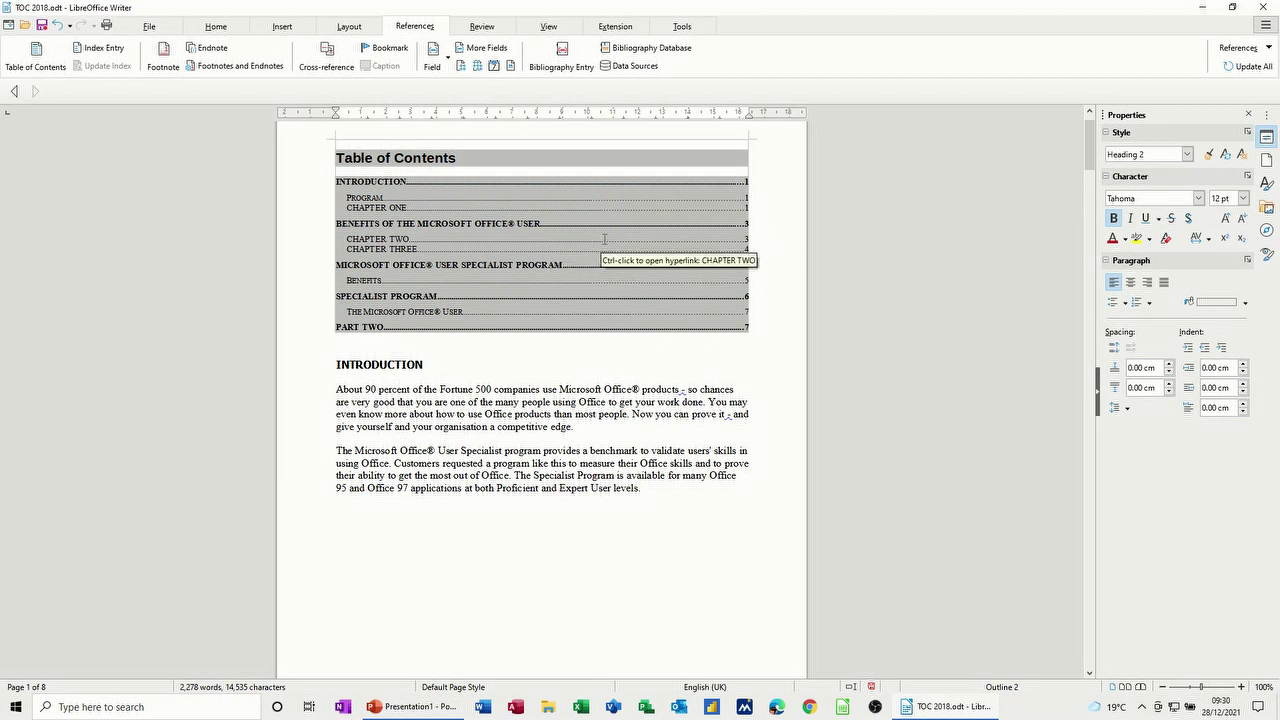
scroll(620, 222, up, 1)
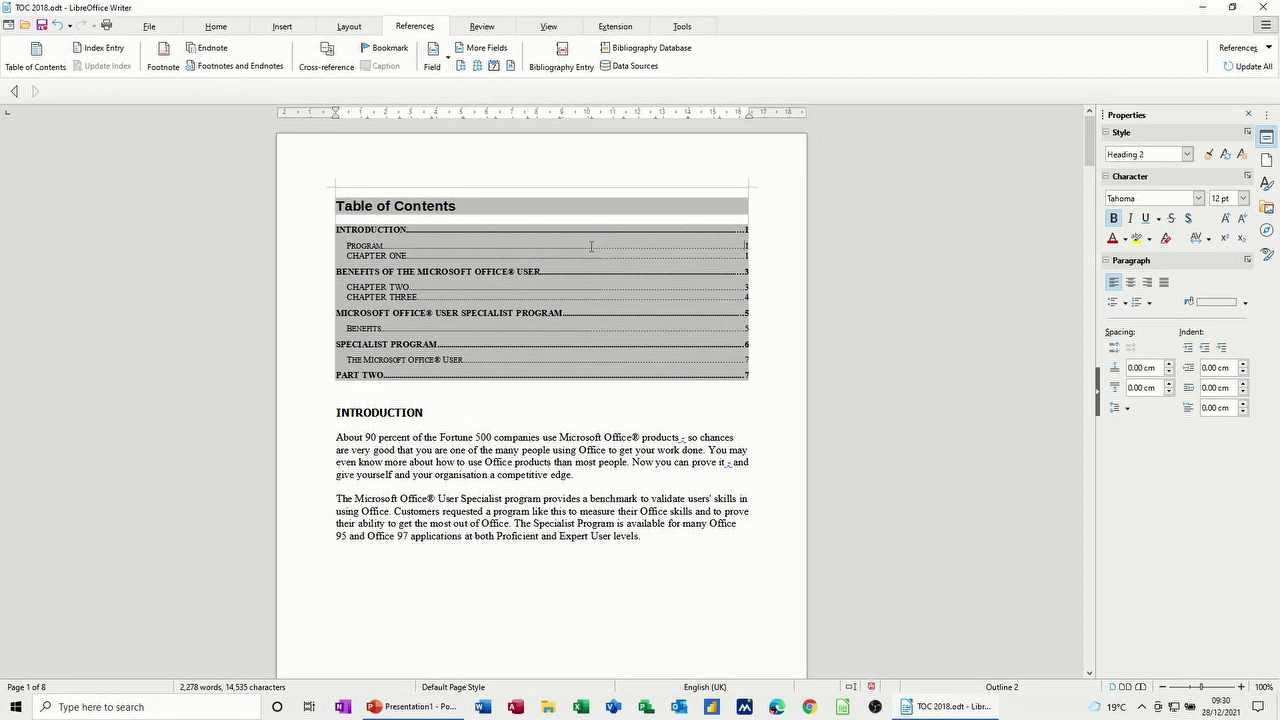
click(591, 246)
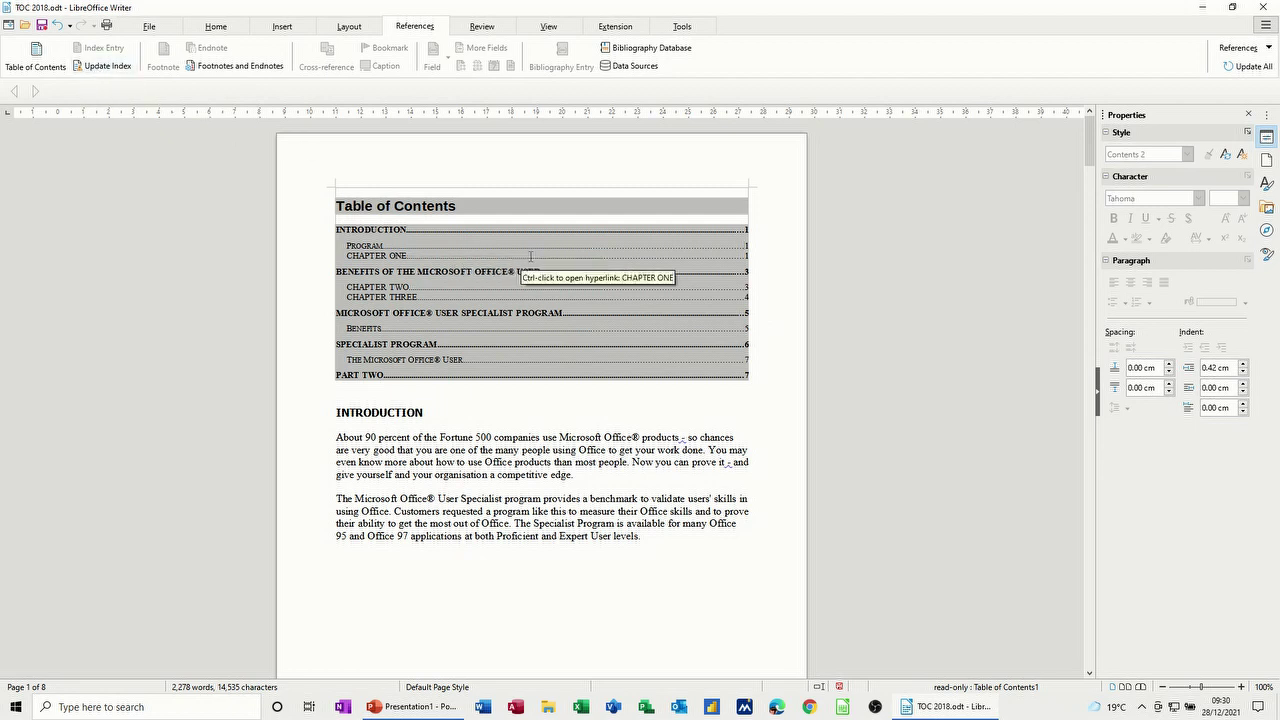
right_click(585, 260)
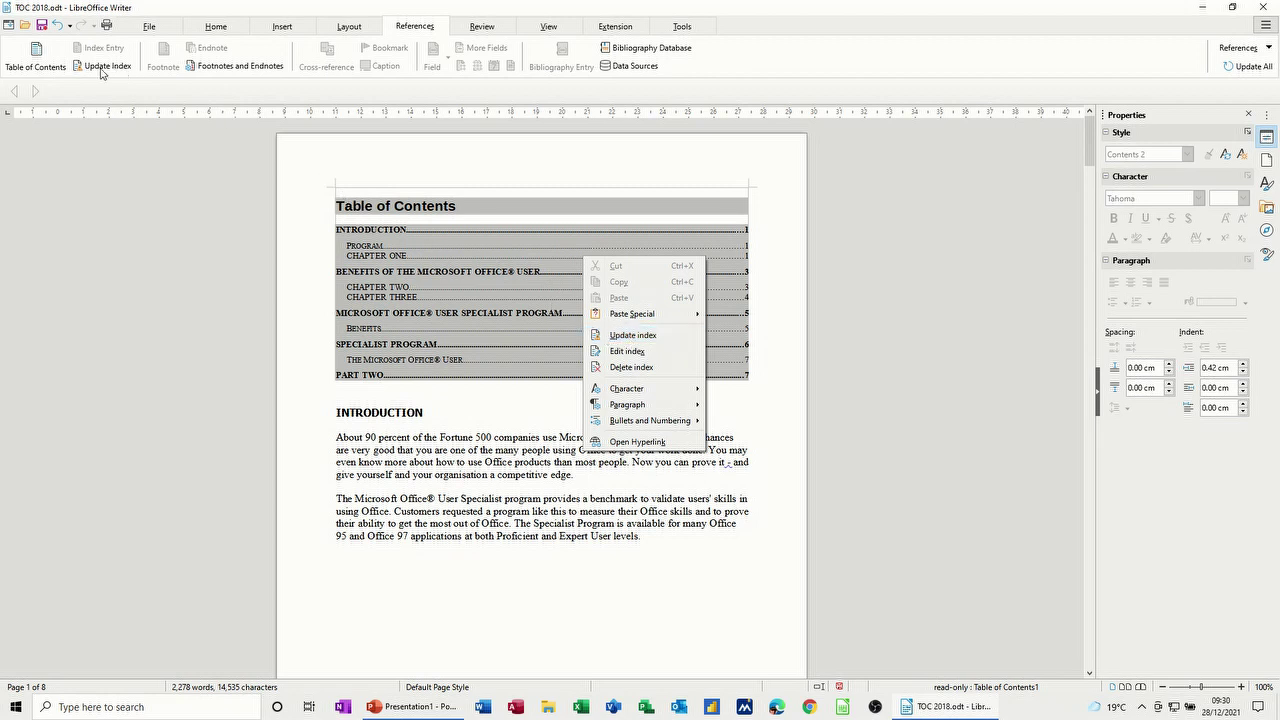
click(533, 291)
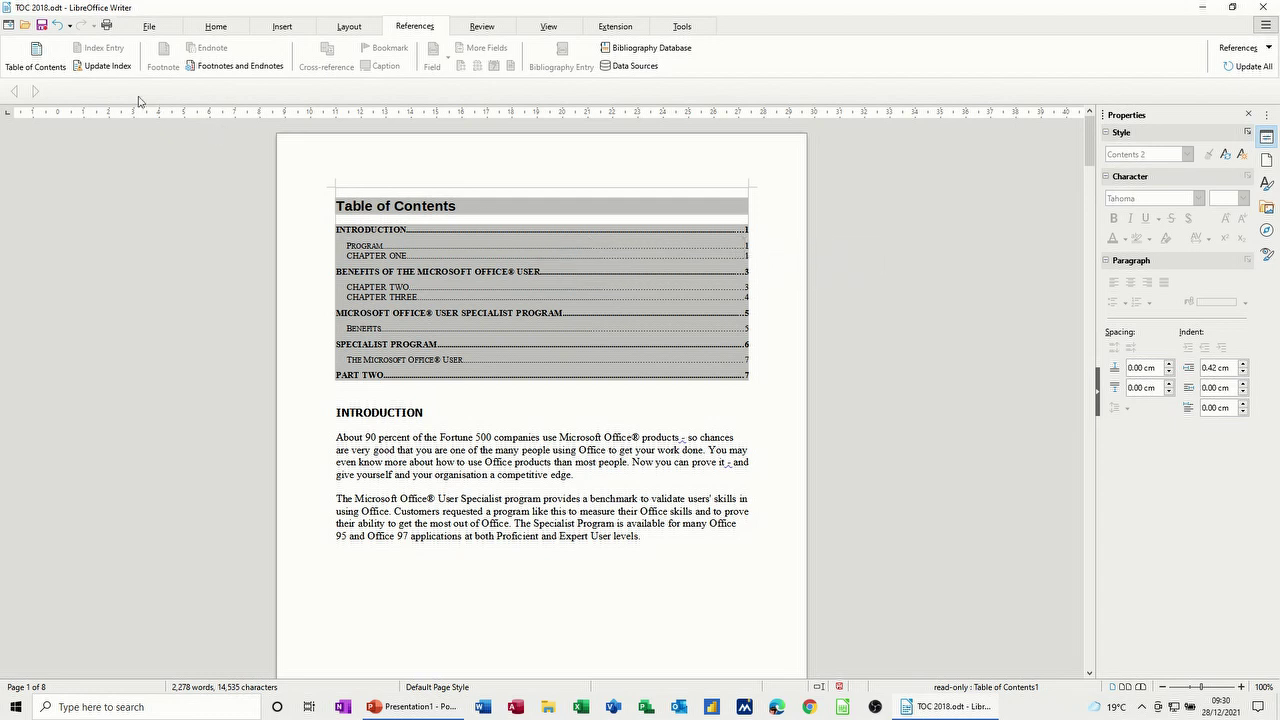
click(101, 66)
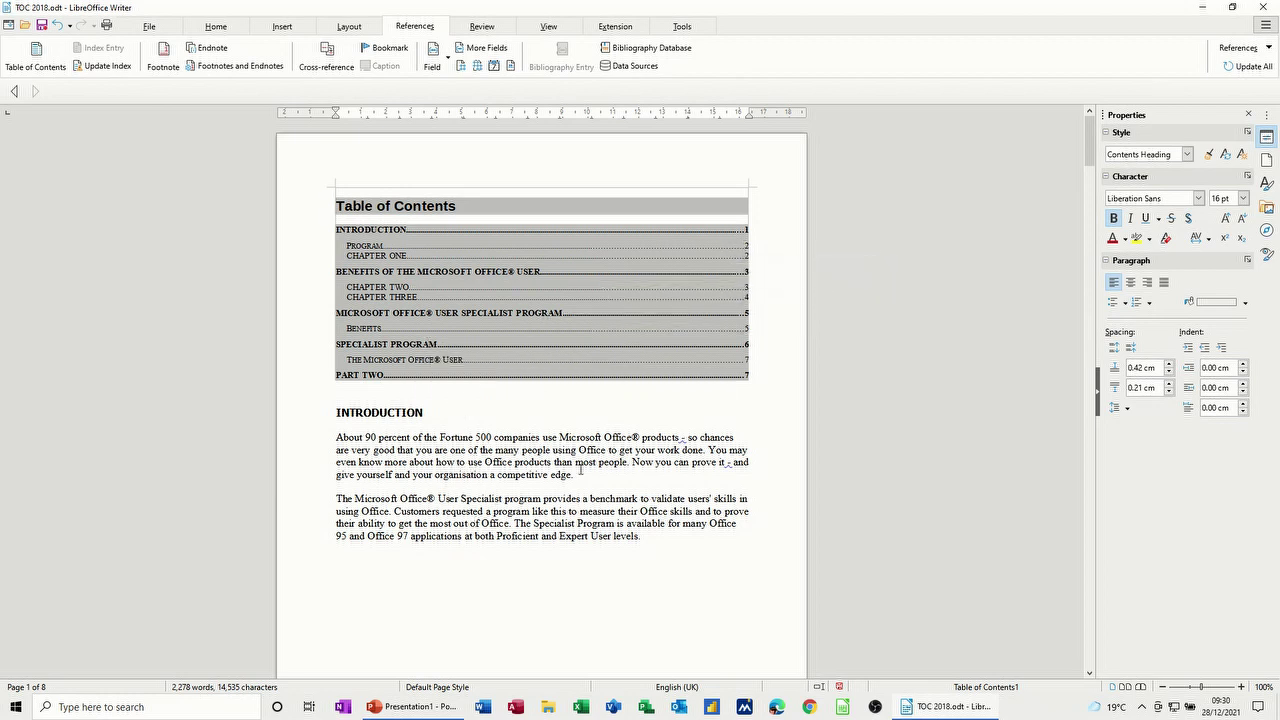
scroll(524, 492, down, 3)
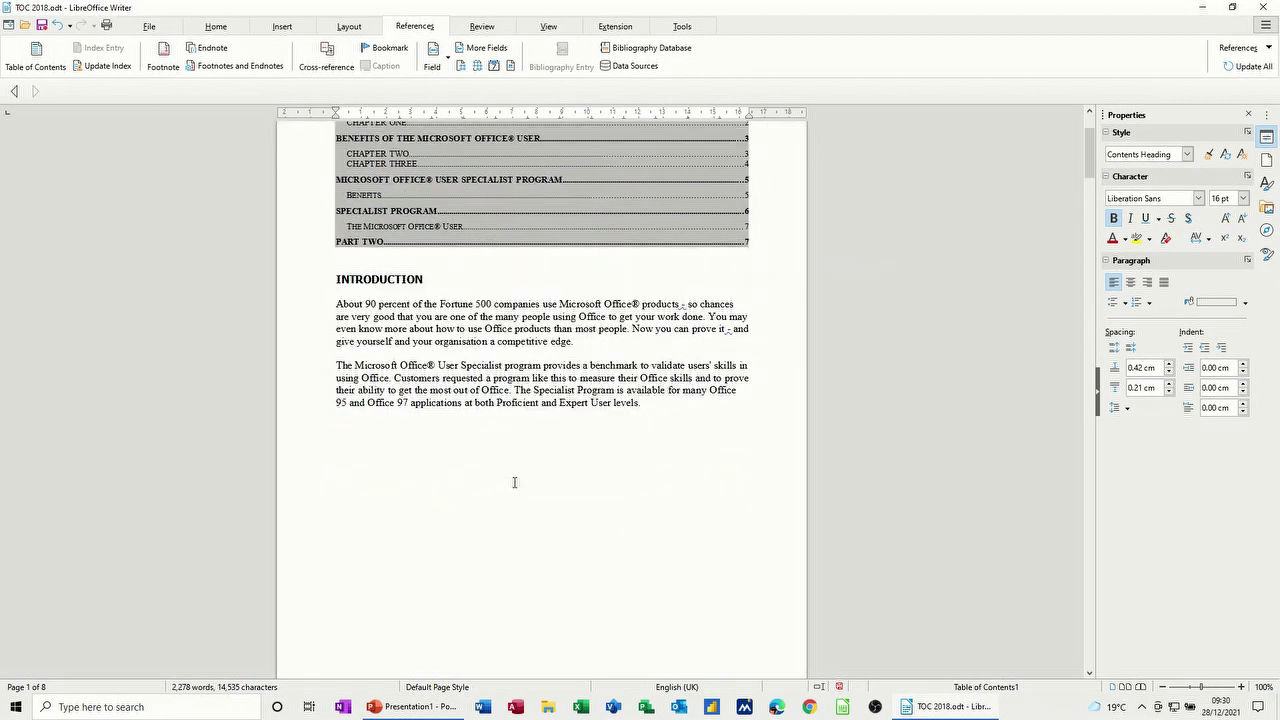
scroll(514, 482, up, 3)
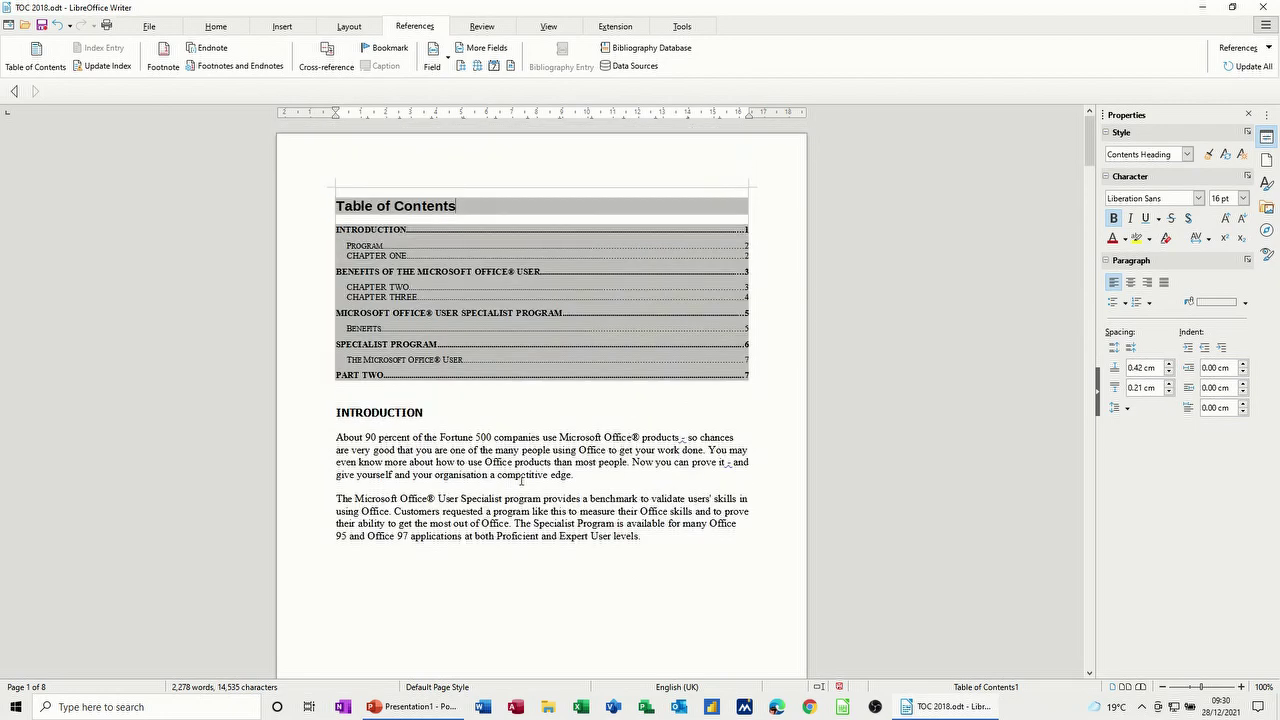
- Add the title "Index" on the blank last page of the document
click(418, 542)
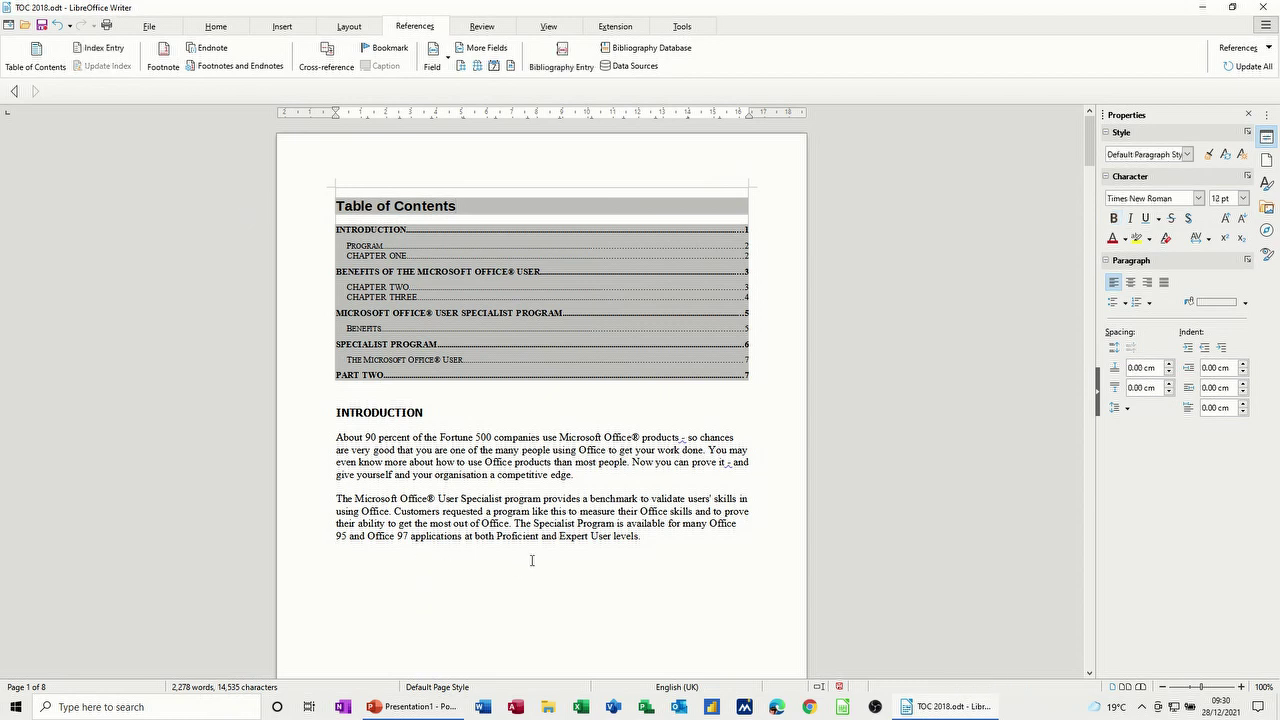
key(ctrl+End)
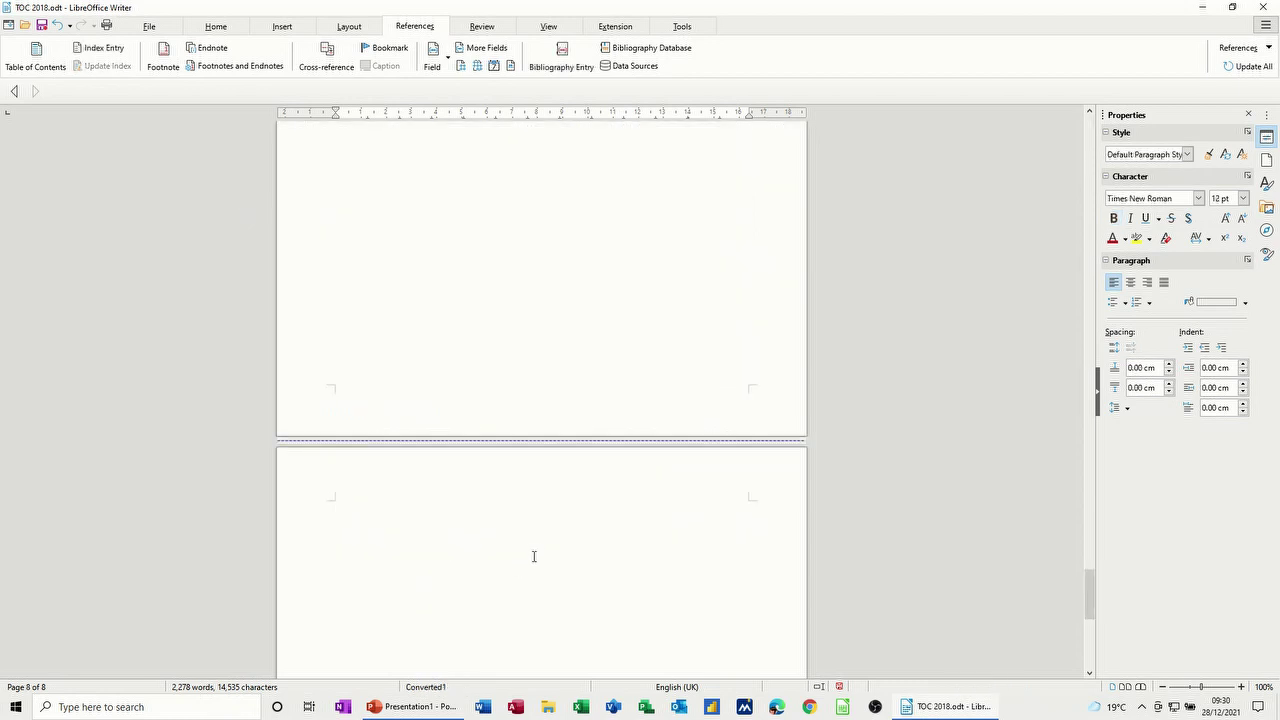
text(Index)
- Mark the word "Specialist" in the first paragraph under the "Program" heading as an Alphabetical Index entry
scroll(501, 387, up, 15)
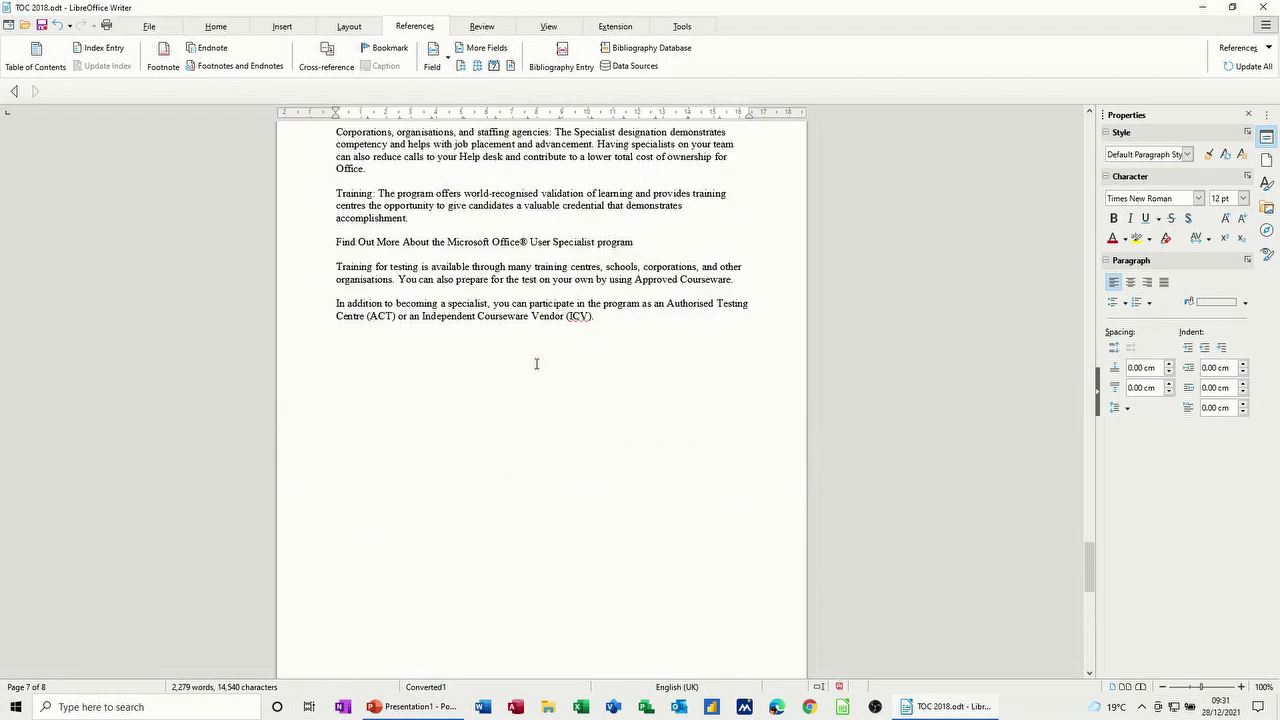
scroll(487, 357, up, 15)
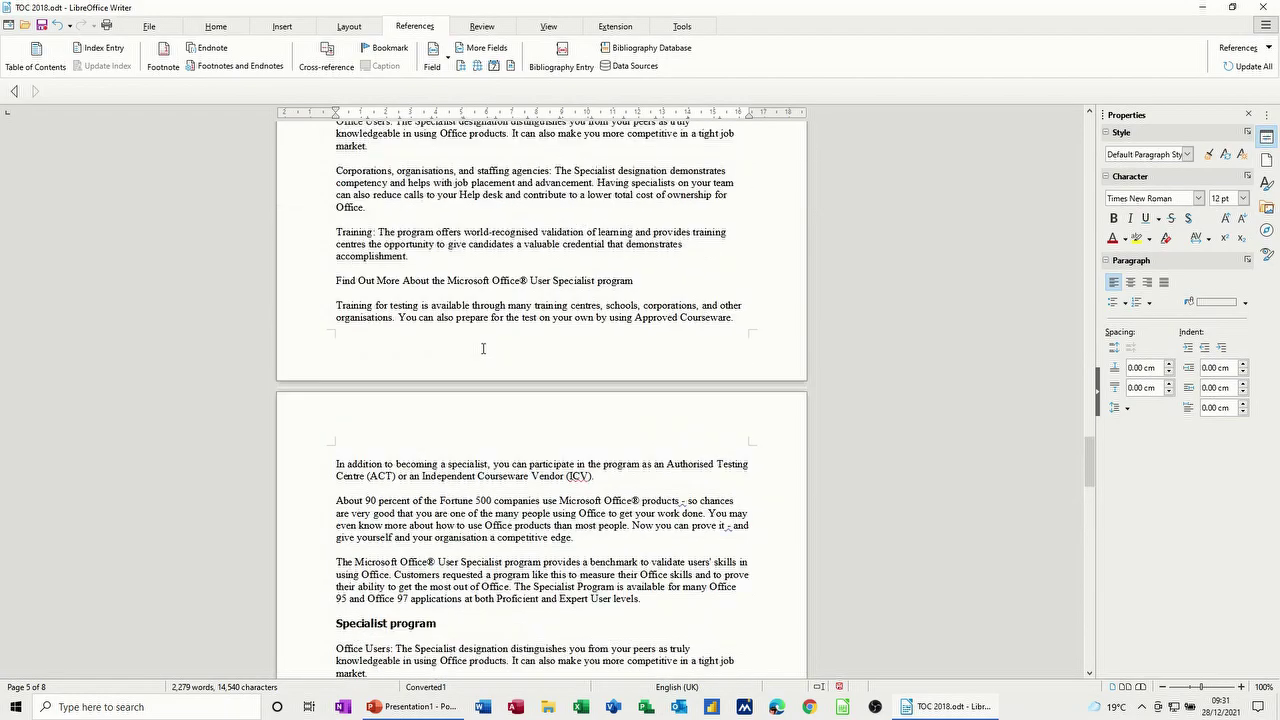
scroll(482, 339, up, 20)
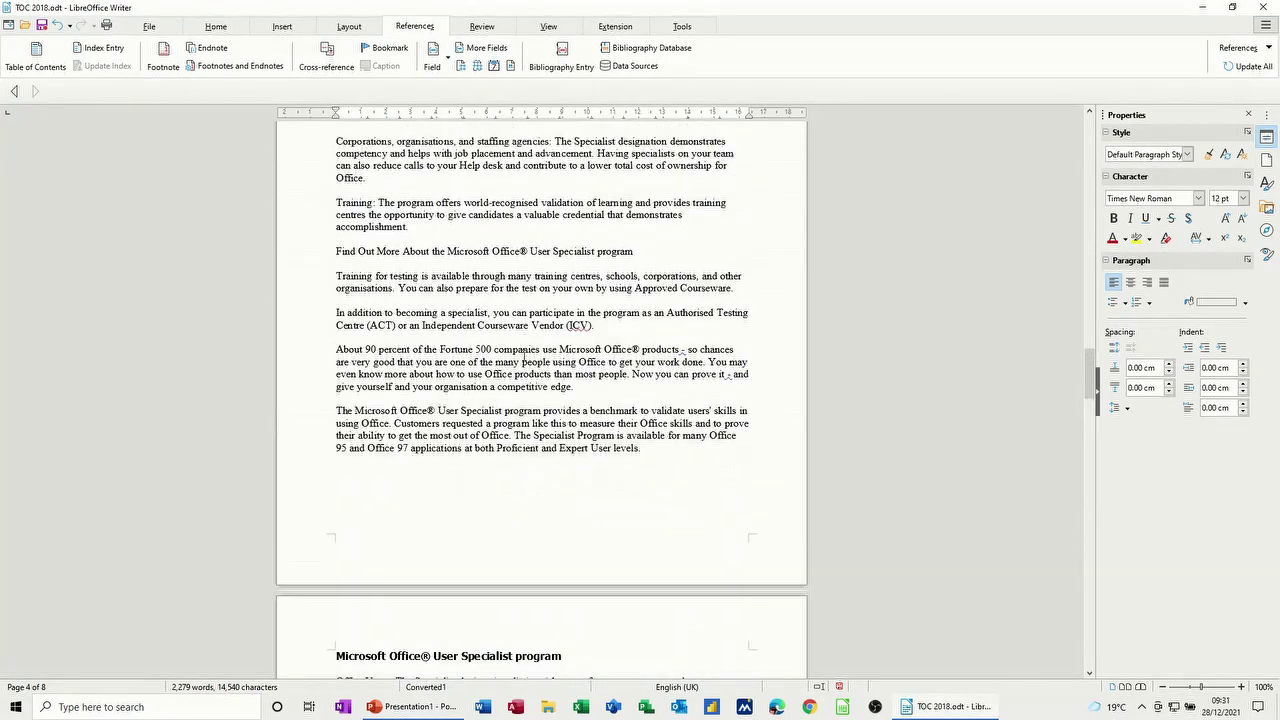
scroll(513, 349, up, 20)
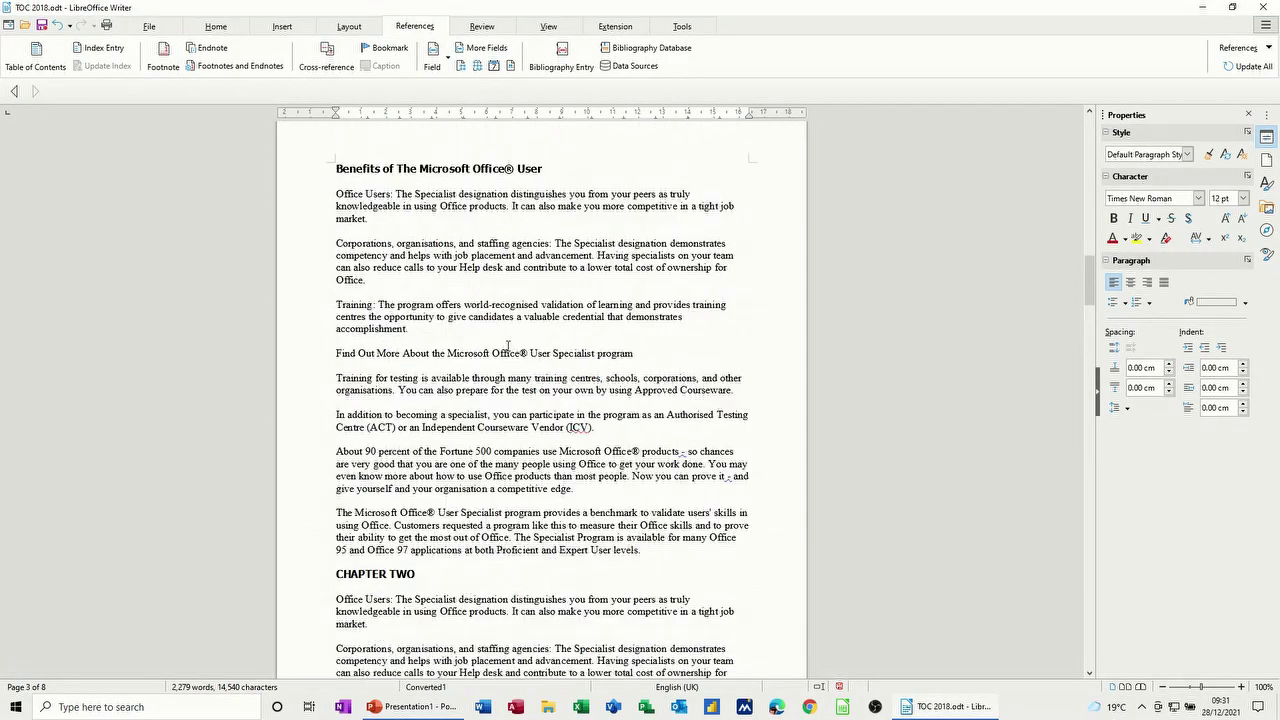
scroll(501, 344, up, 8)
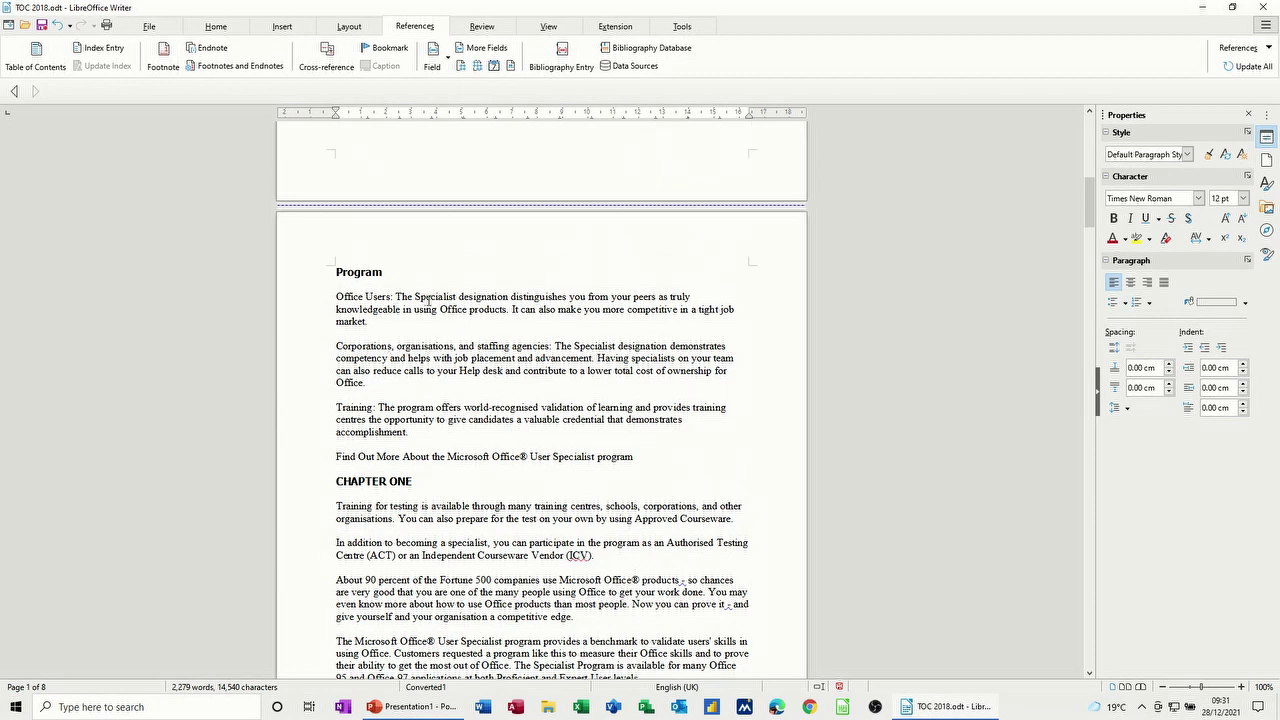
double_click(428, 298)
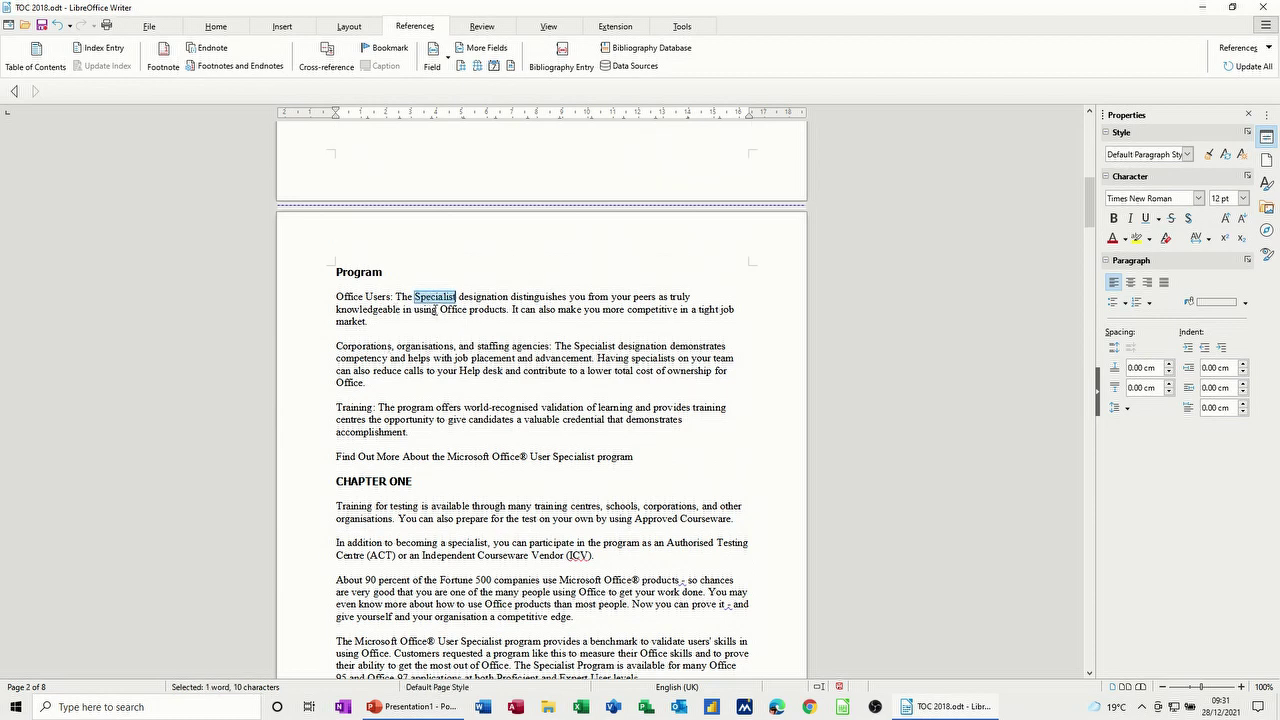
click(100, 47)
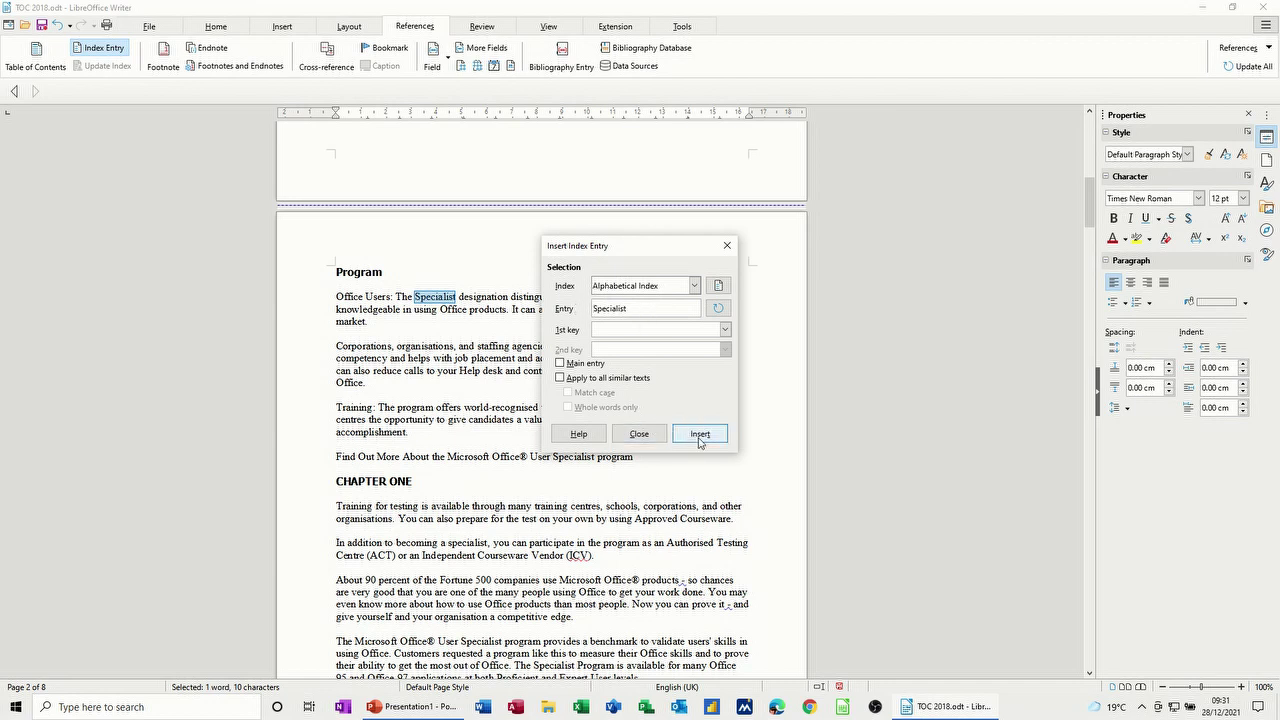
click(695, 289)
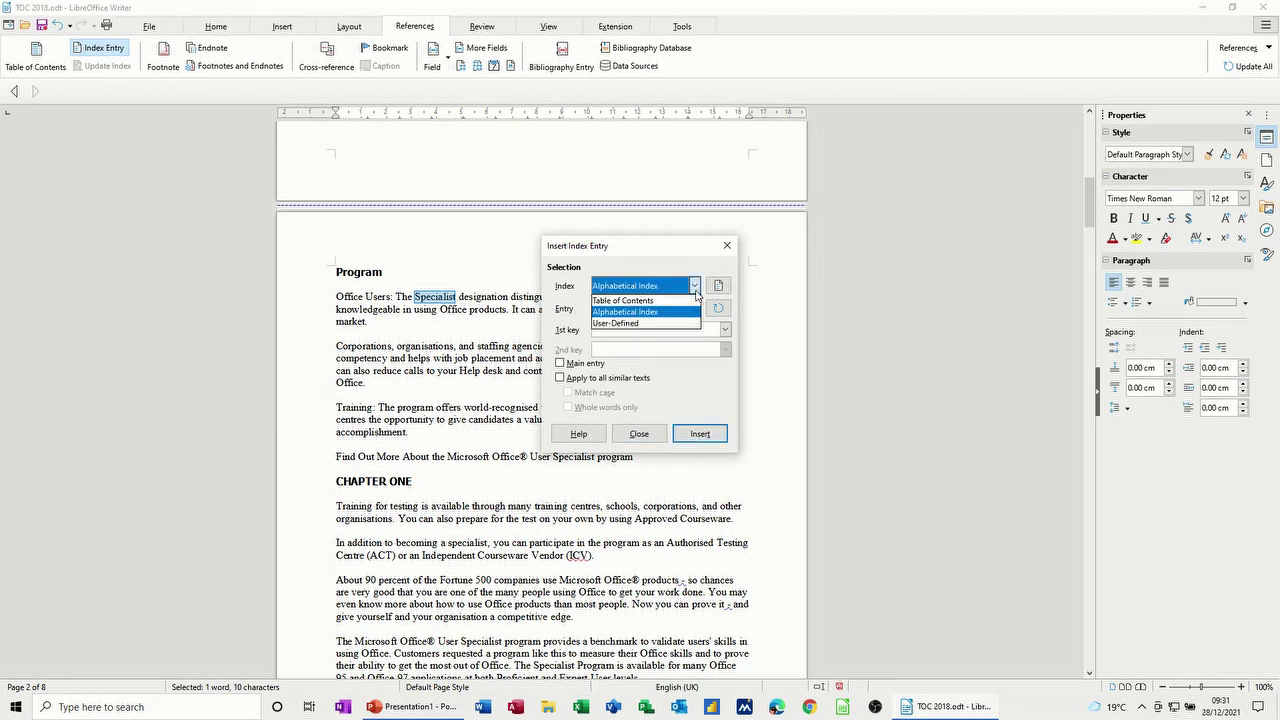
click(624, 289)
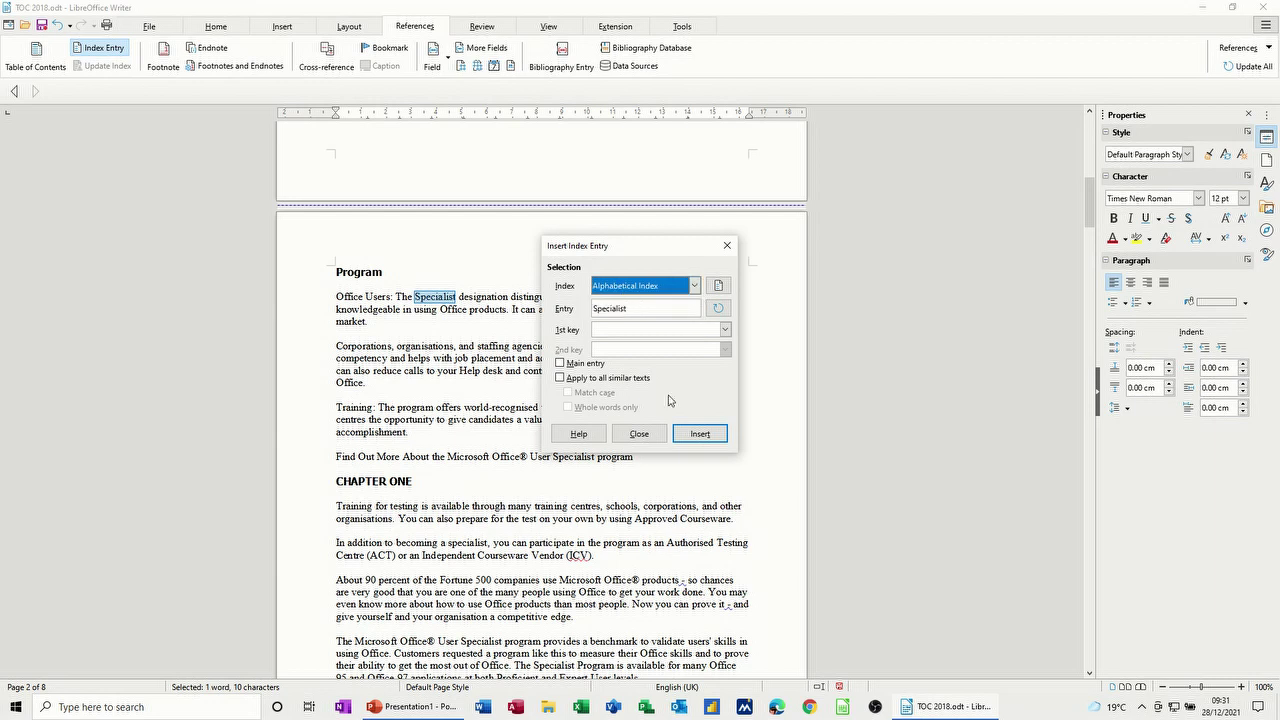
click(698, 434)
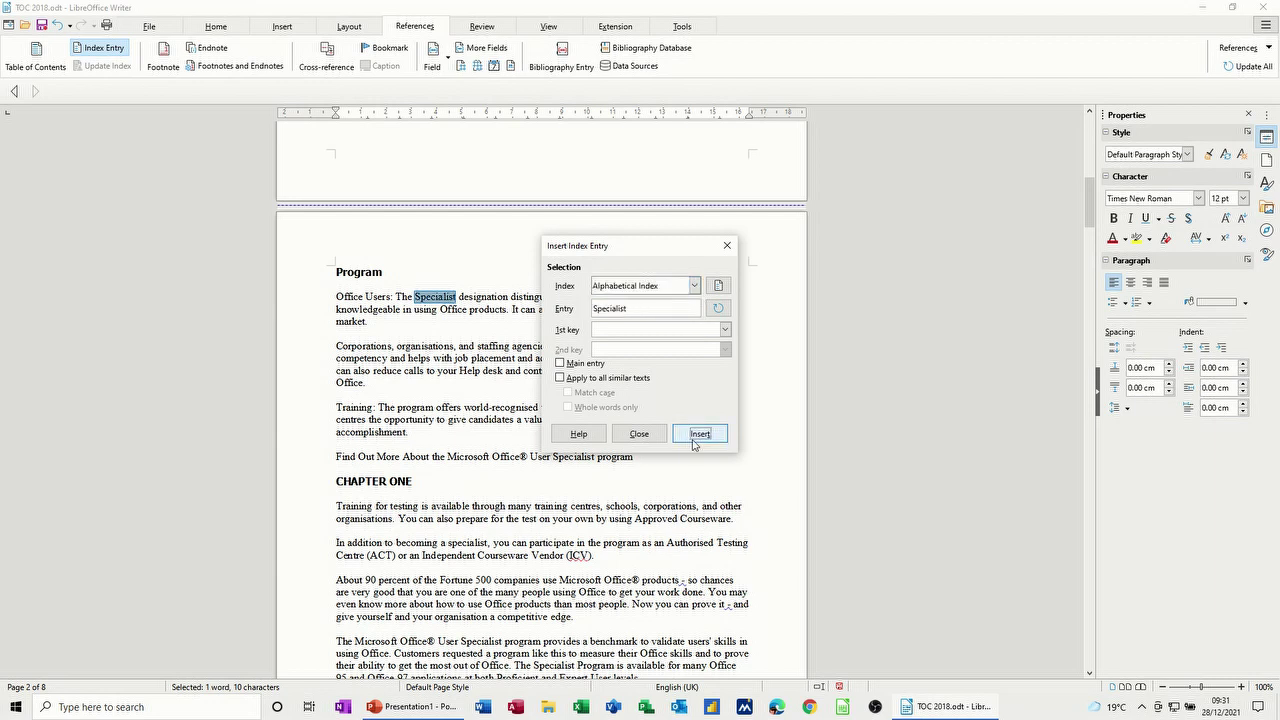
- Mark "organisations" and "Microsoft" in the text under the "Program" heading as alphabetical index entries
drag(588, 251, 662, 251)
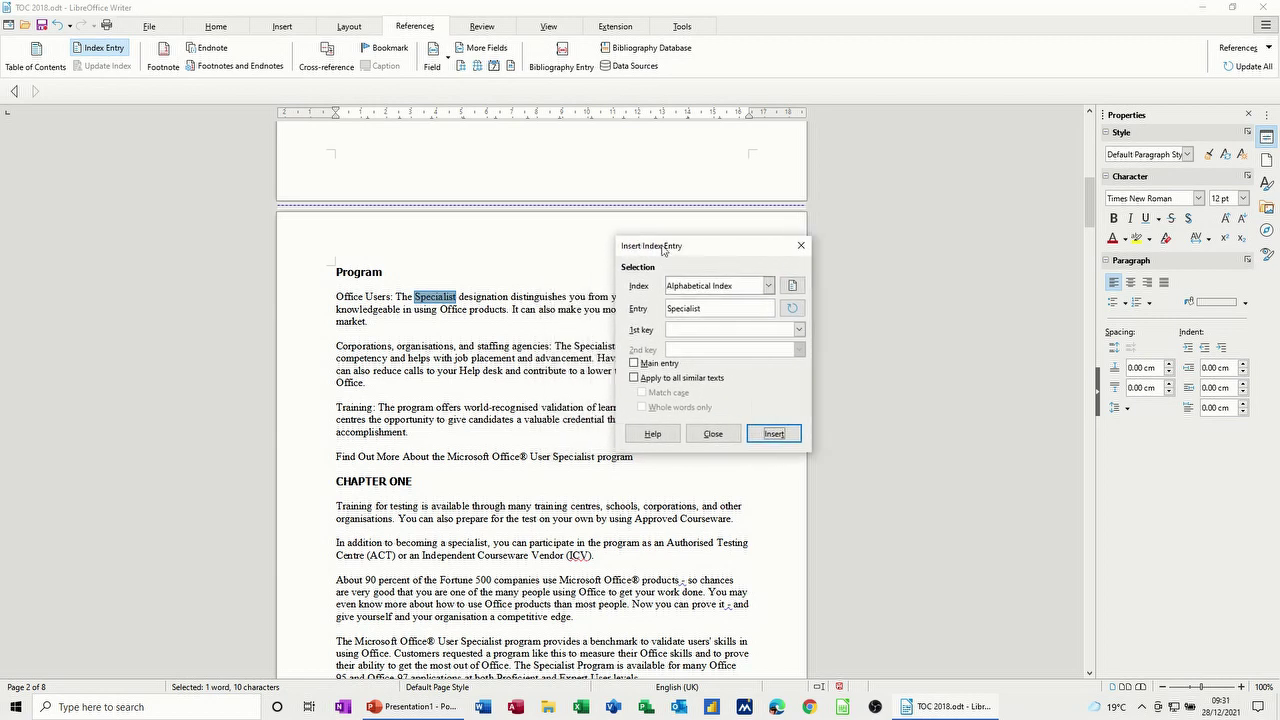
double_click(447, 349)
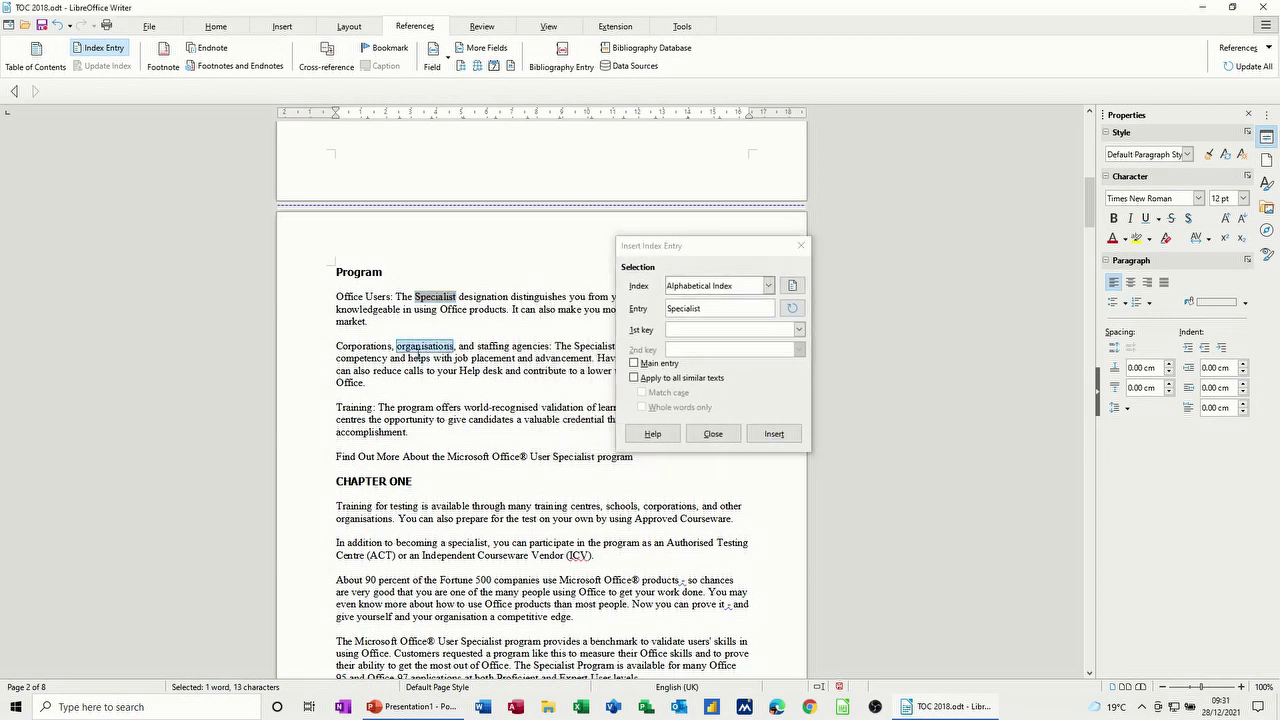
click(768, 436)
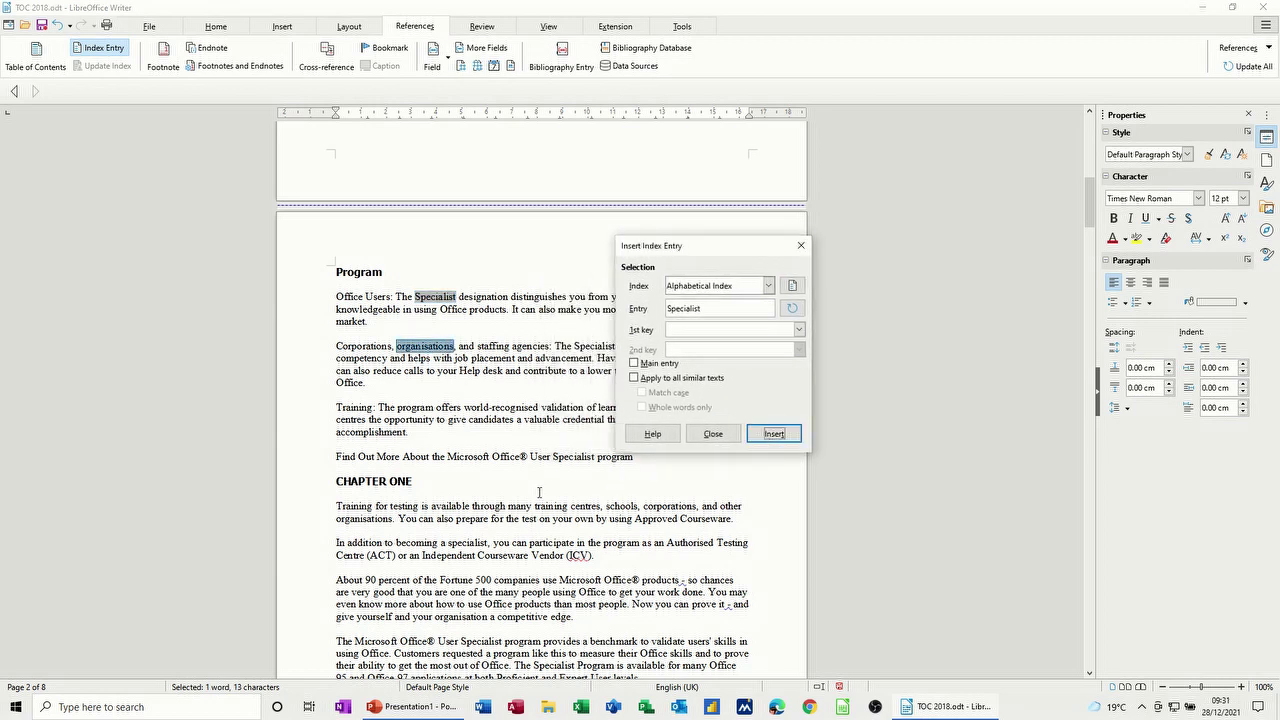
double_click(463, 457)
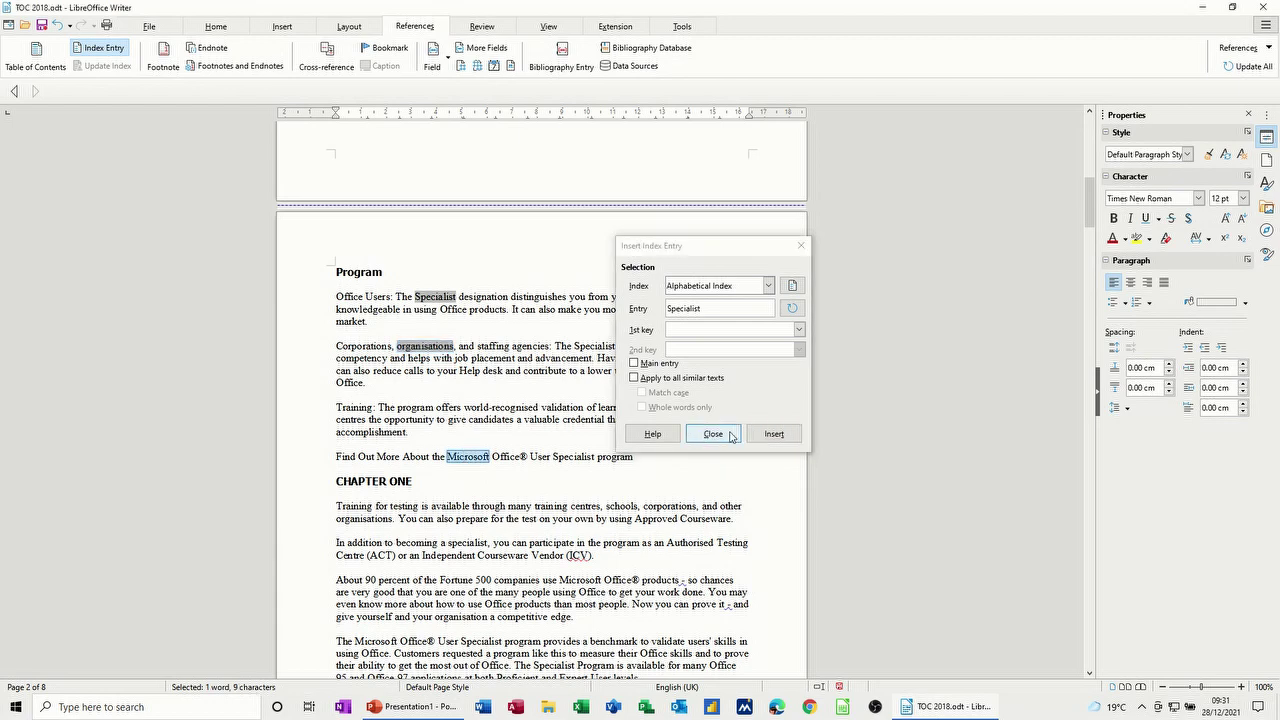
click(774, 433)
- Mark "Fortune" and "benchmark" in the Chapter One text as alphabetical index entries
scroll(457, 563, down, 2)
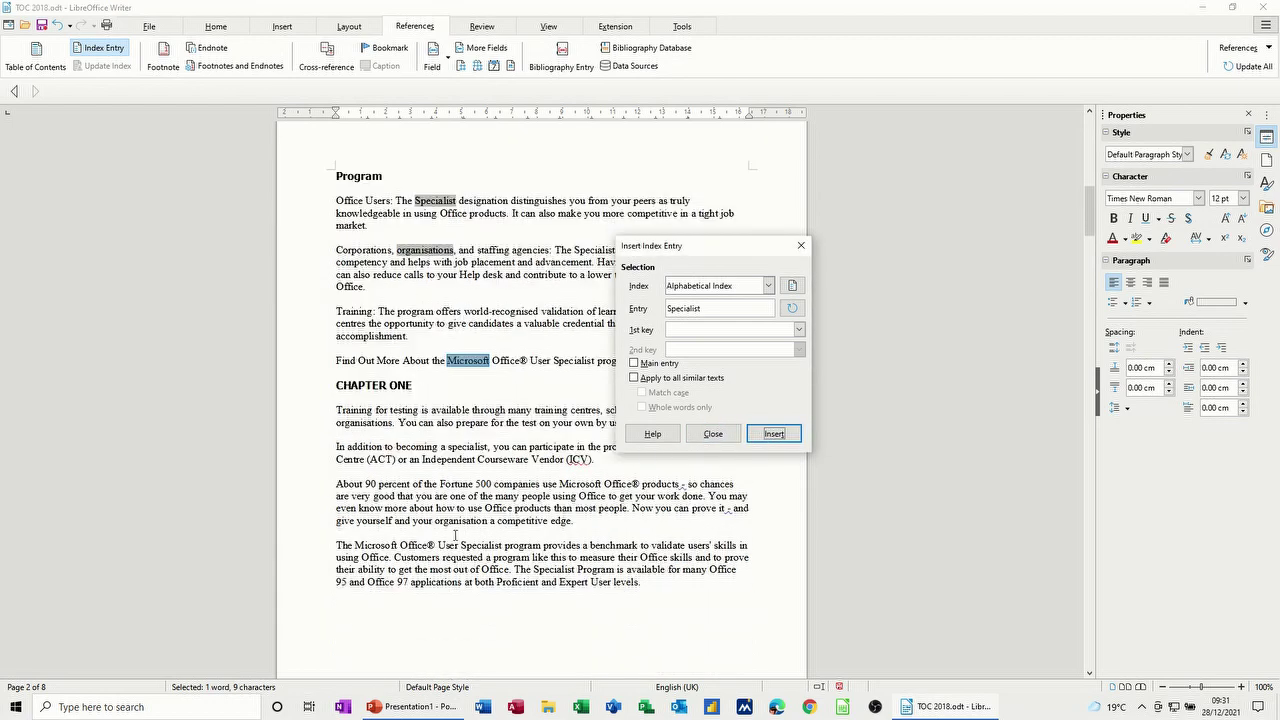
double_click(444, 484)
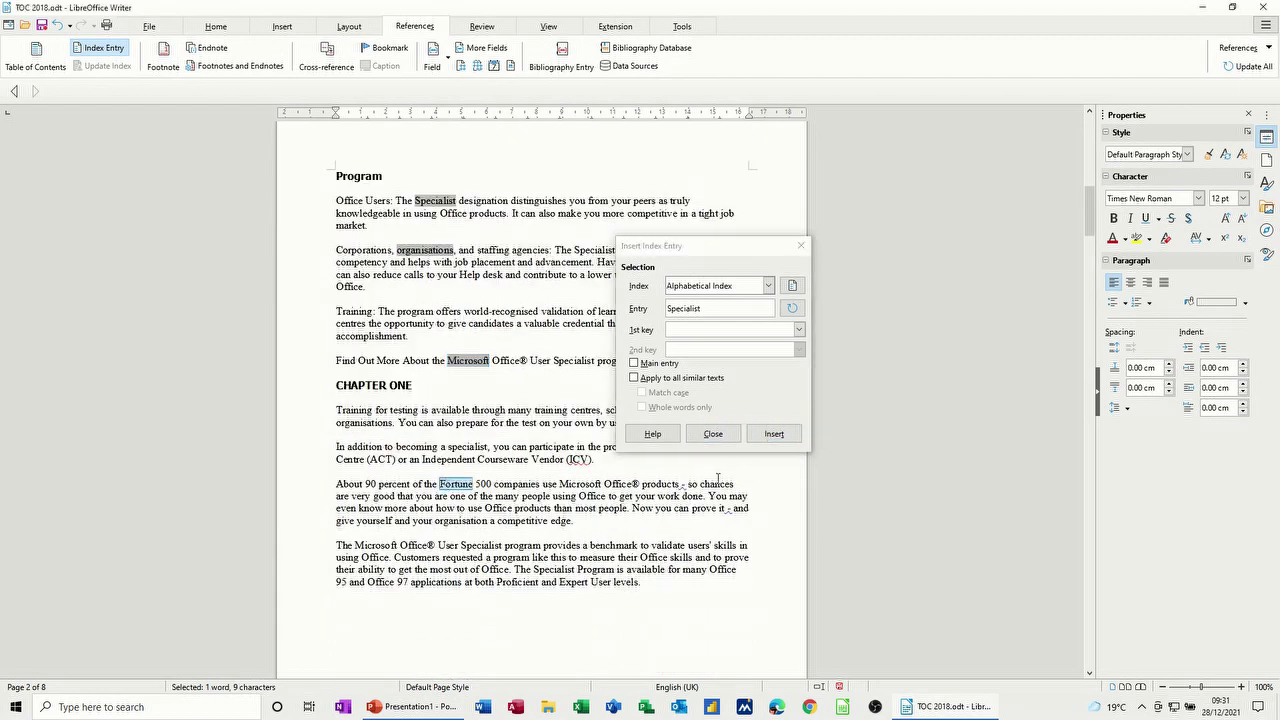
click(770, 434)
double_click(621, 545)
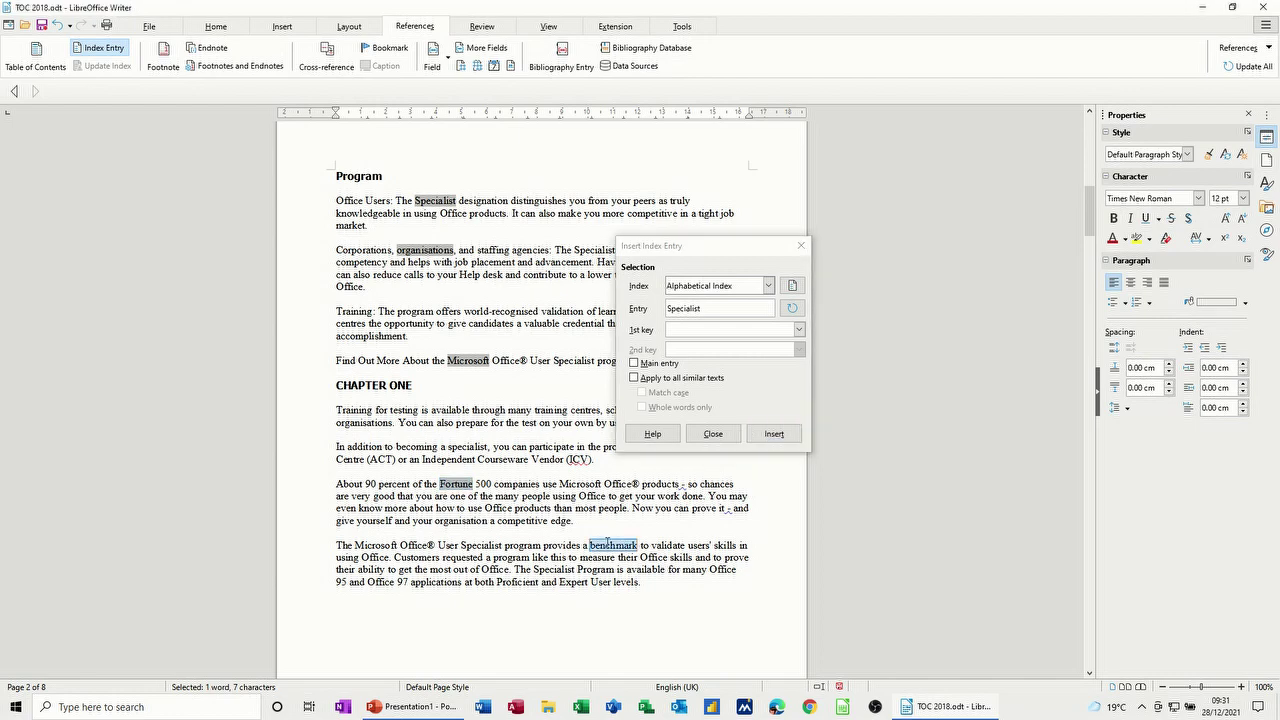
click(772, 433)
- Mark "Courseware" and "Specialist" in the "Benefits of The Microsoft Office® User" section as alphabetical index entries
scroll(563, 492, down, 5)
scroll(563, 492, down, 10)
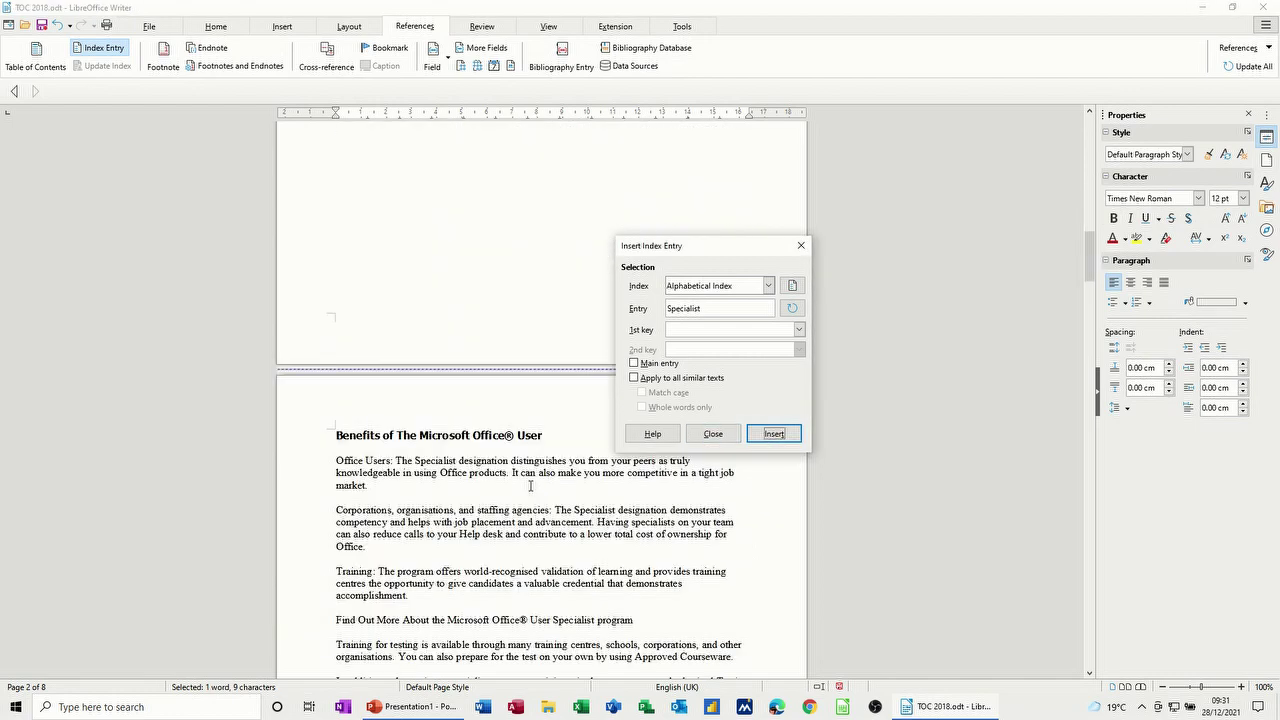
double_click(498, 465)
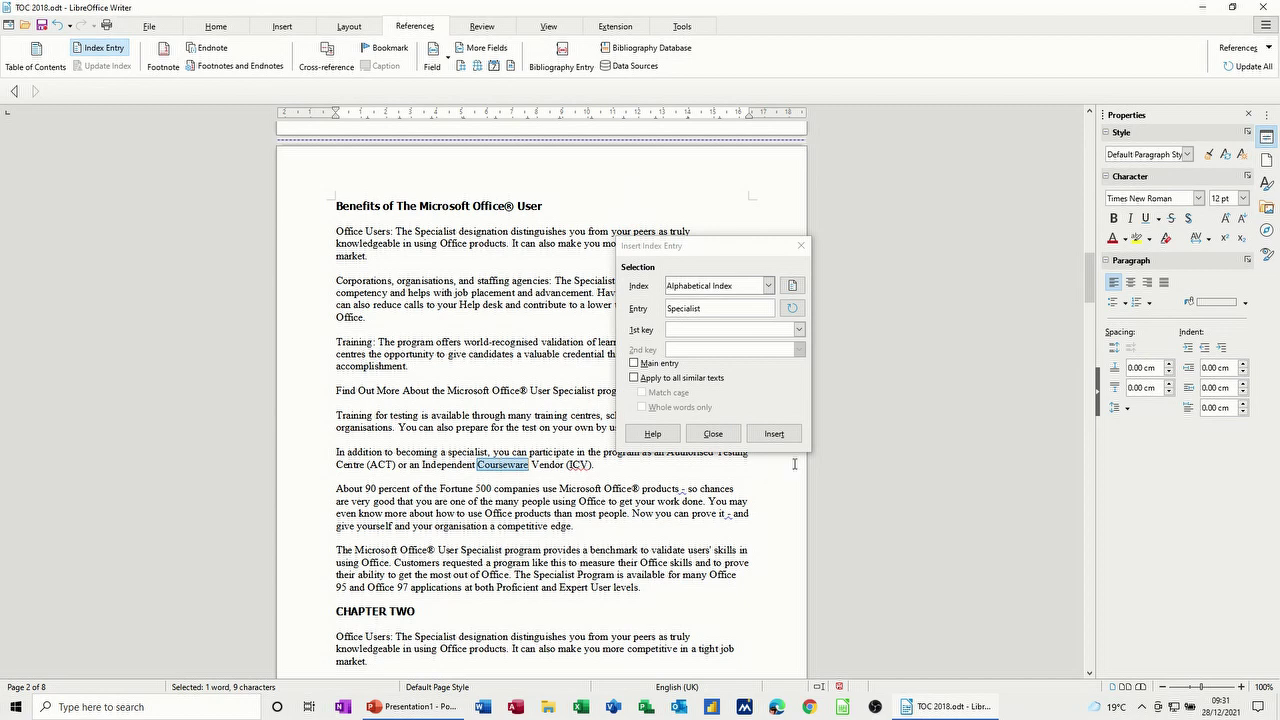
click(773, 433)
double_click(474, 553)
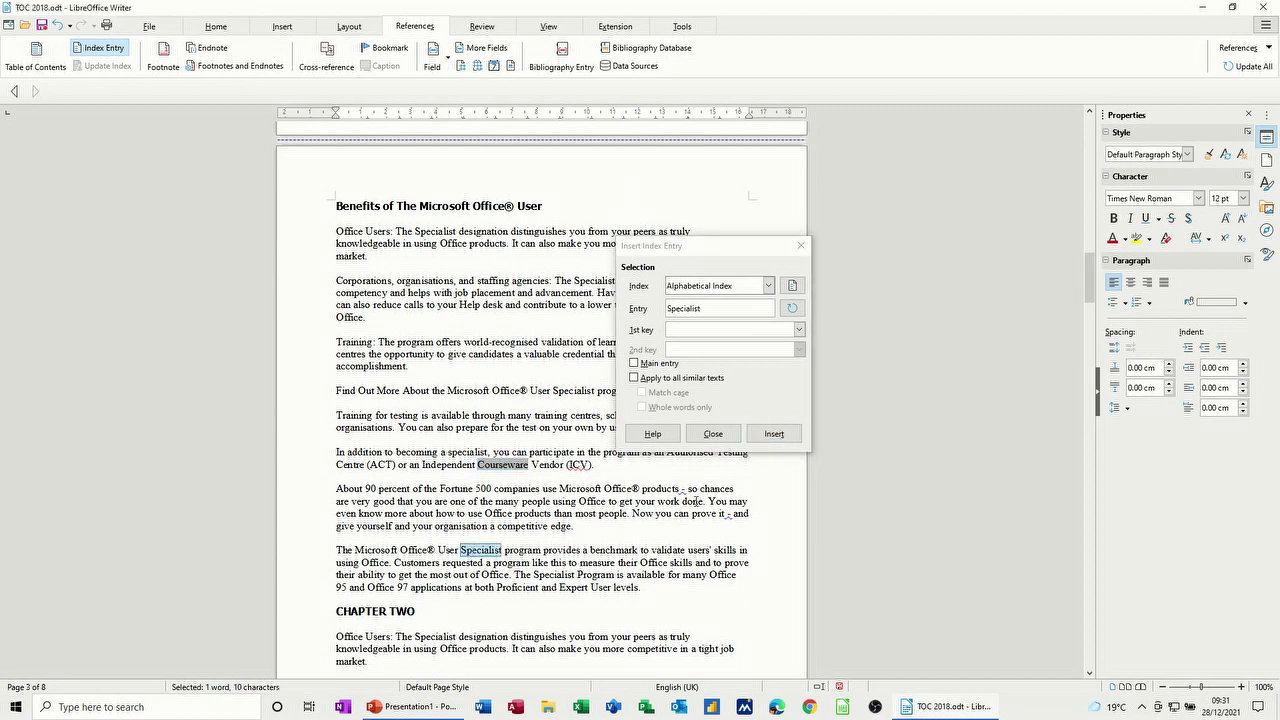
click(769, 440)
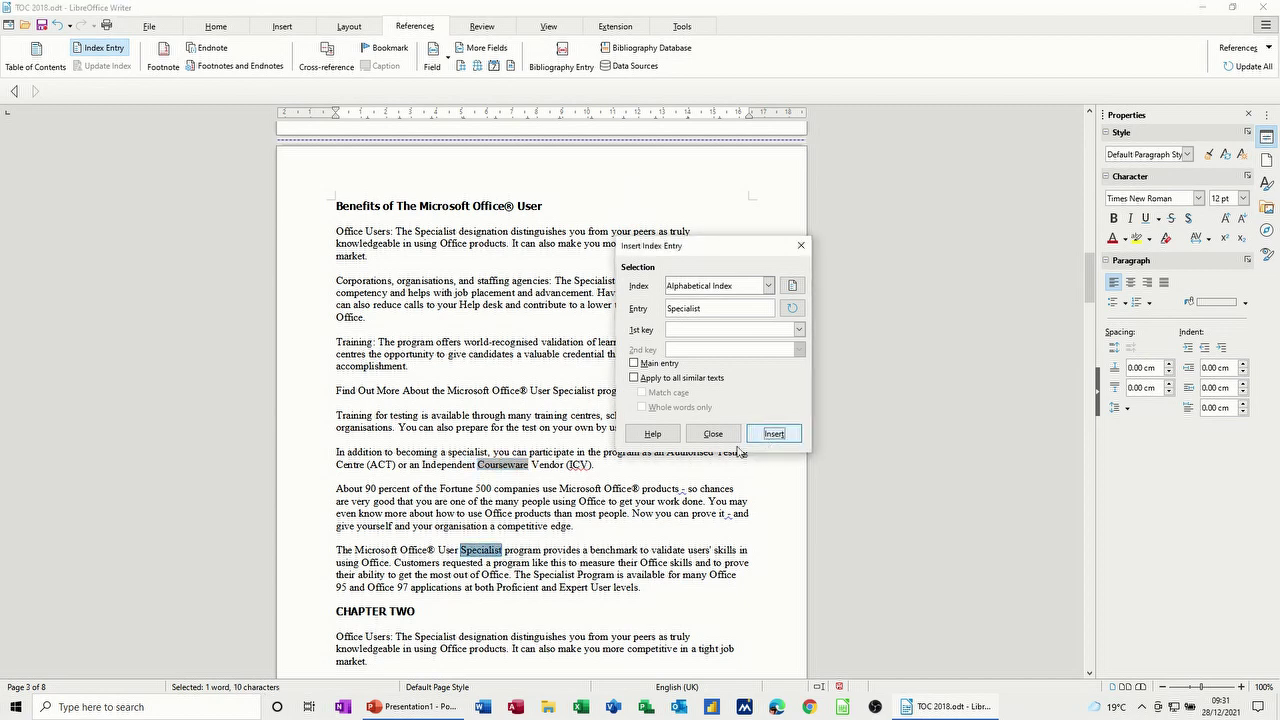
- Mark "Specialist" in the Office Users paragraph and "program" in the Training paragraph of Chapter Two as index entries
double_click(437, 636)
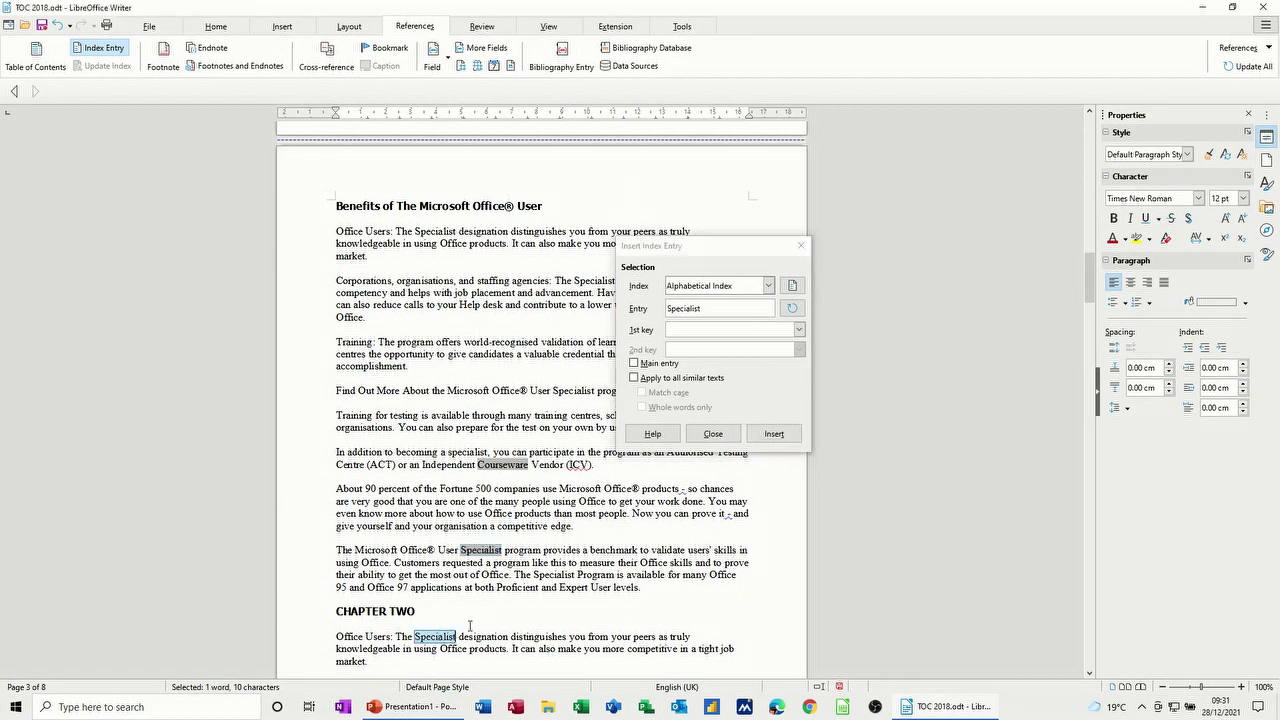
click(774, 434)
scroll(488, 538, down, 5)
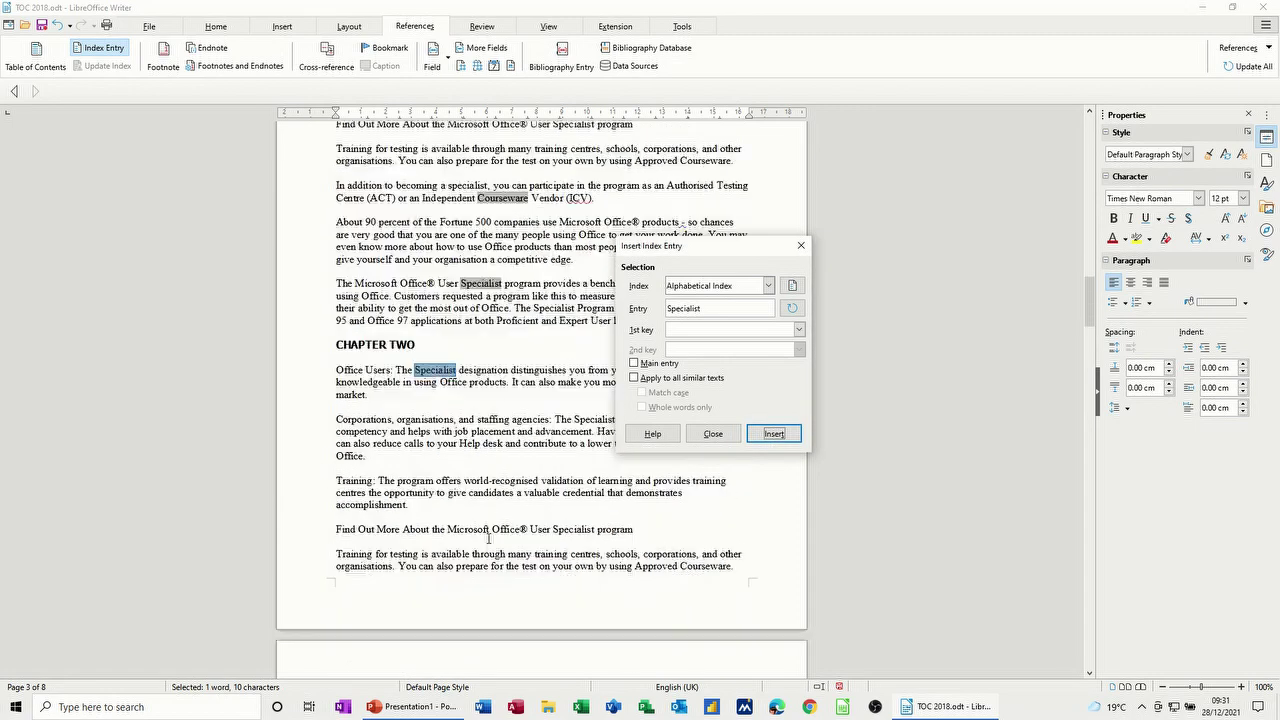
scroll(488, 538, down, 1)
double_click(415, 445)
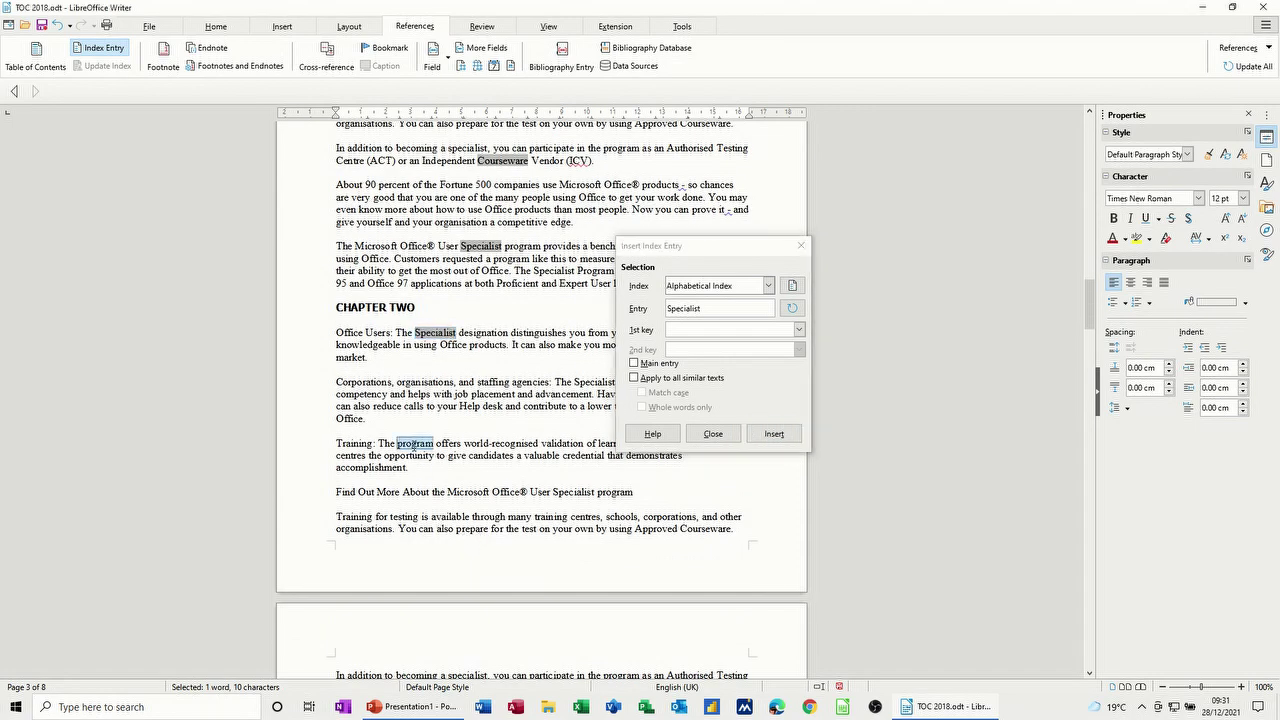
click(774, 434)
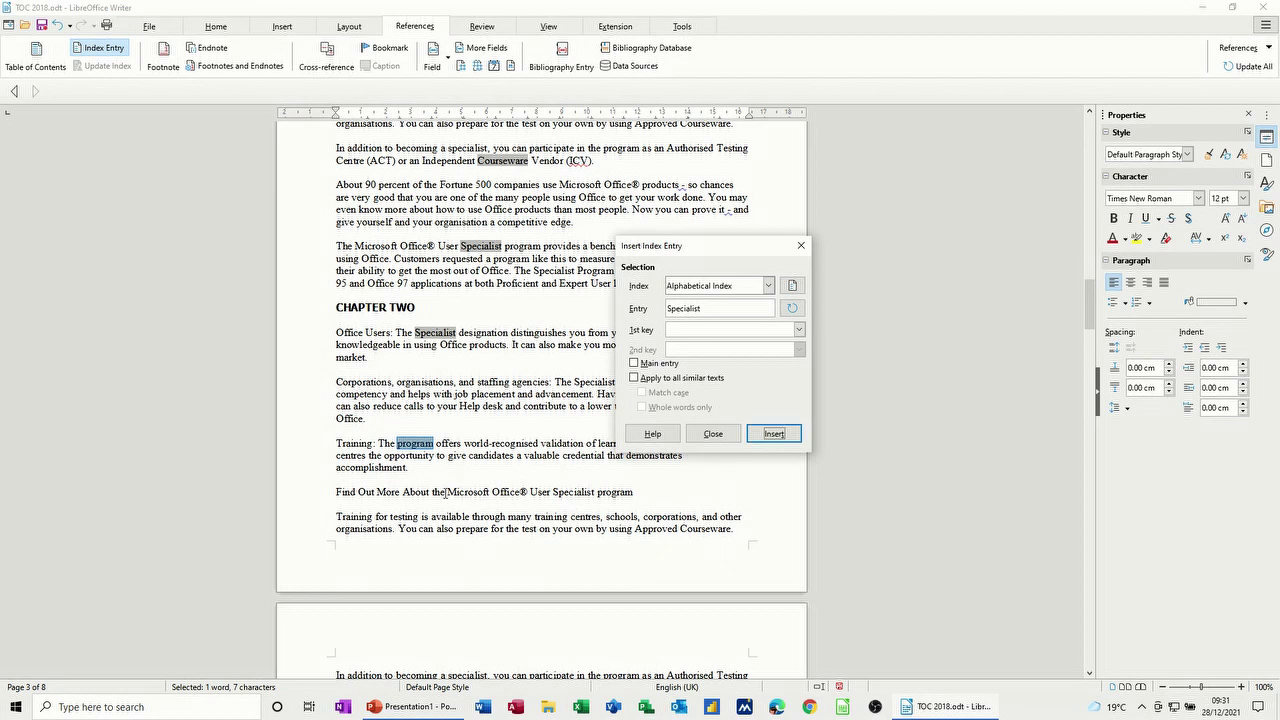
- Mark the phrase "Microsoft Office® User" in Chapter Two as an index entry, applied to all similar texts
drag(446, 492, 548, 496)
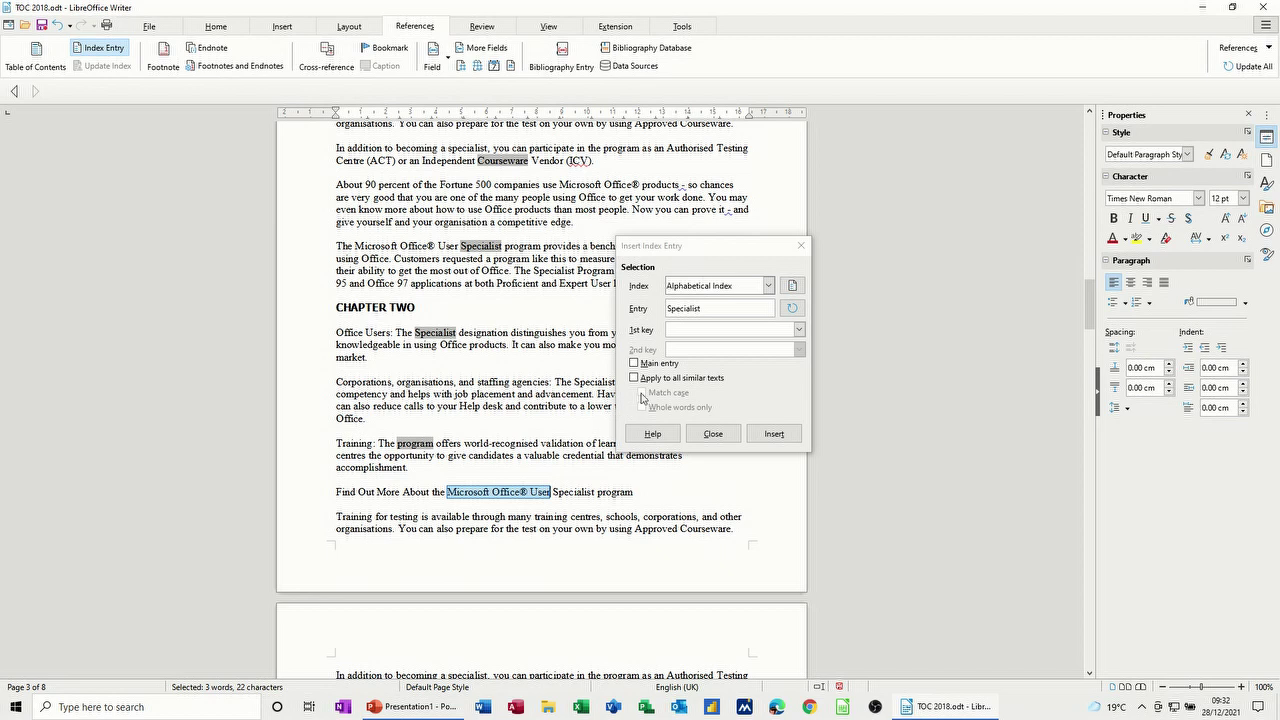
click(645, 378)
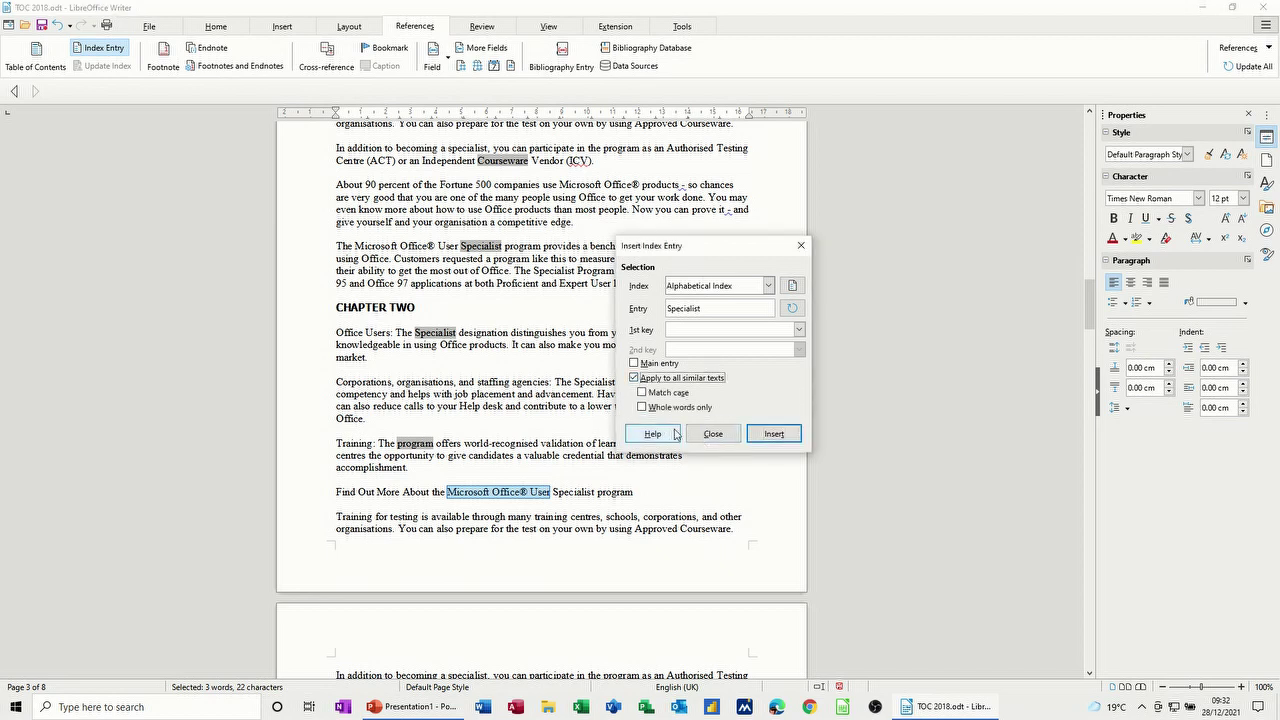
click(775, 434)
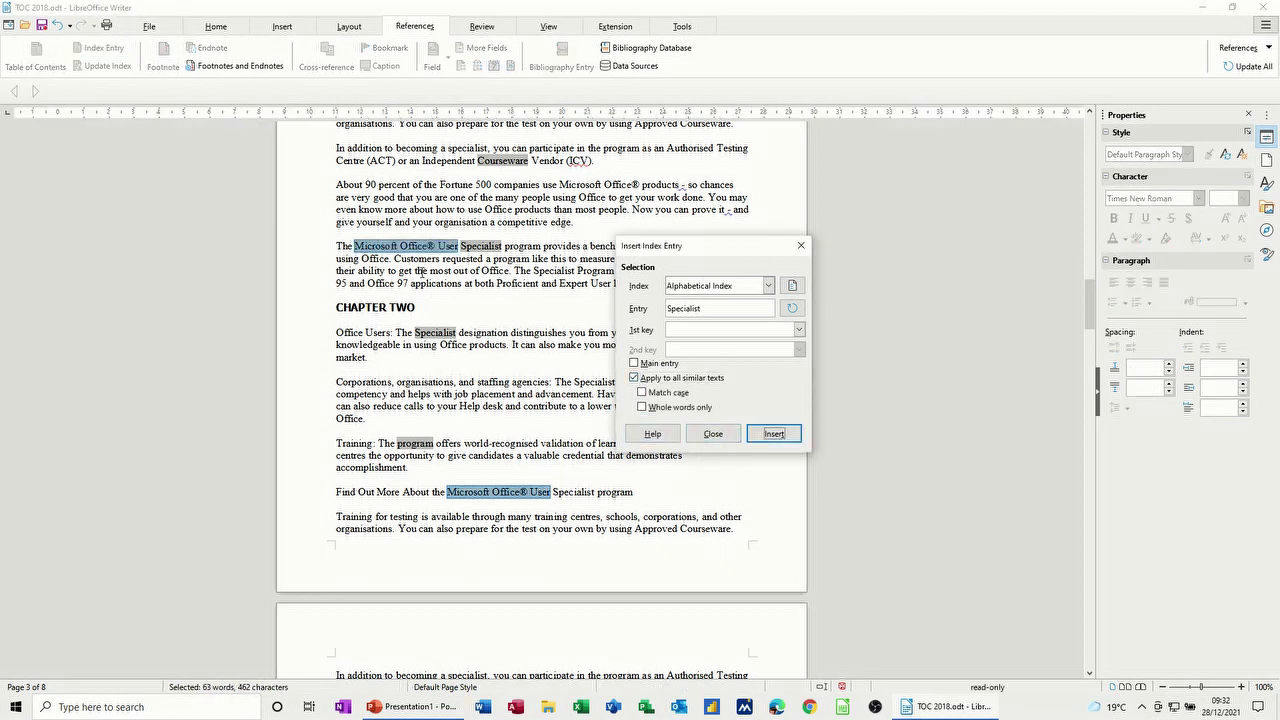
- Mark "designation" under Chapter Three as an index entry, applied to all similar texts
scroll(544, 505, down, 6)
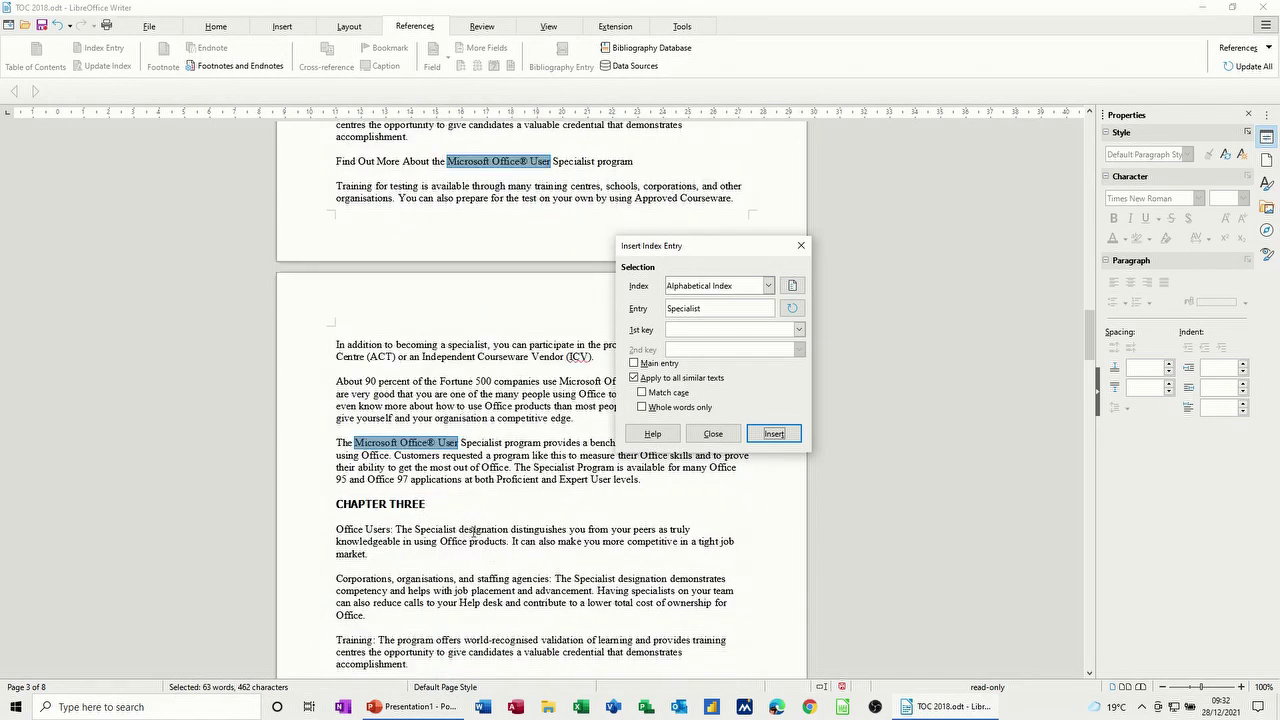
double_click(474, 531)
click(774, 433)
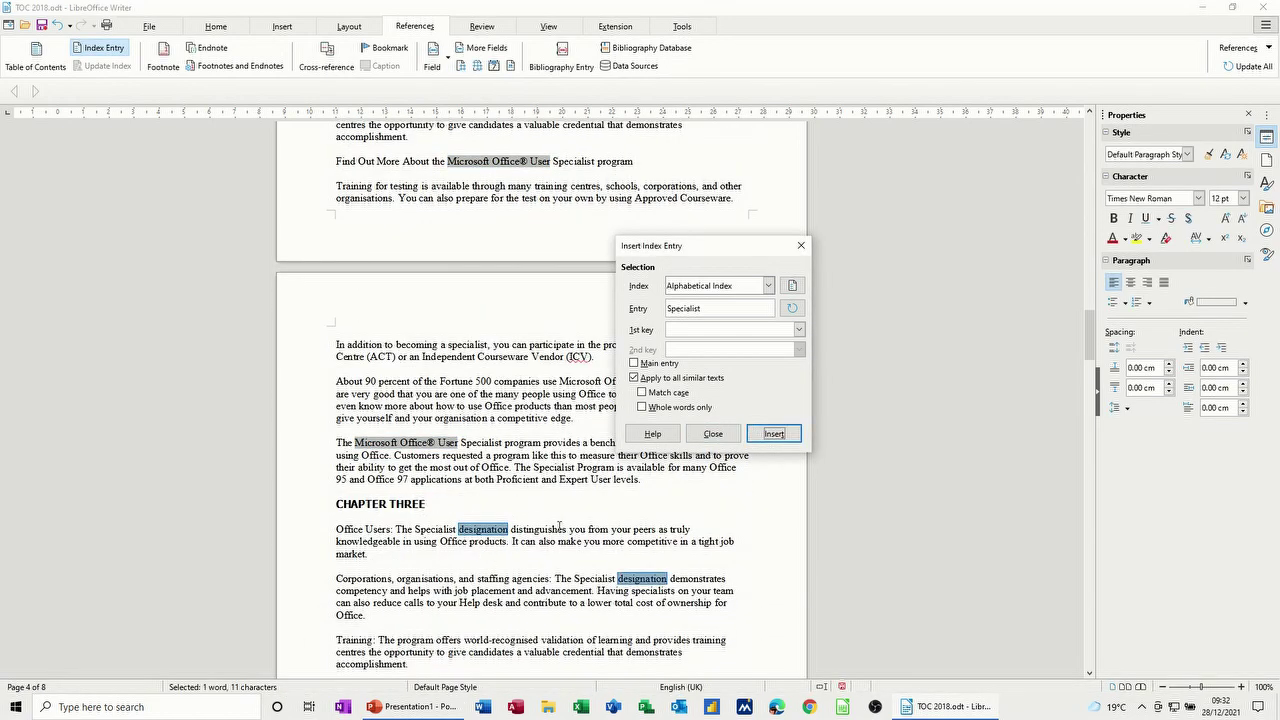
- Turn off applying to all similar texts, mark "Program" in Chapter Three's last paragraph as an index entry, and finish marking entries
scroll(559, 527, down, 6)
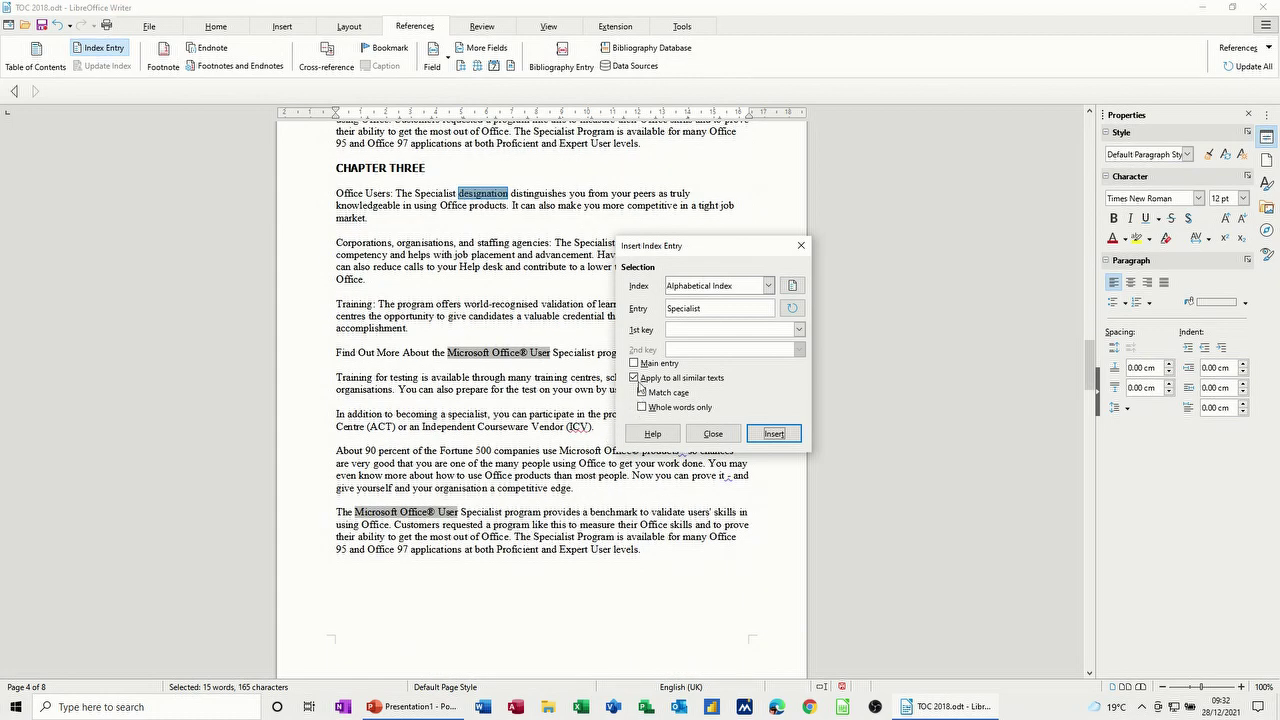
click(635, 378)
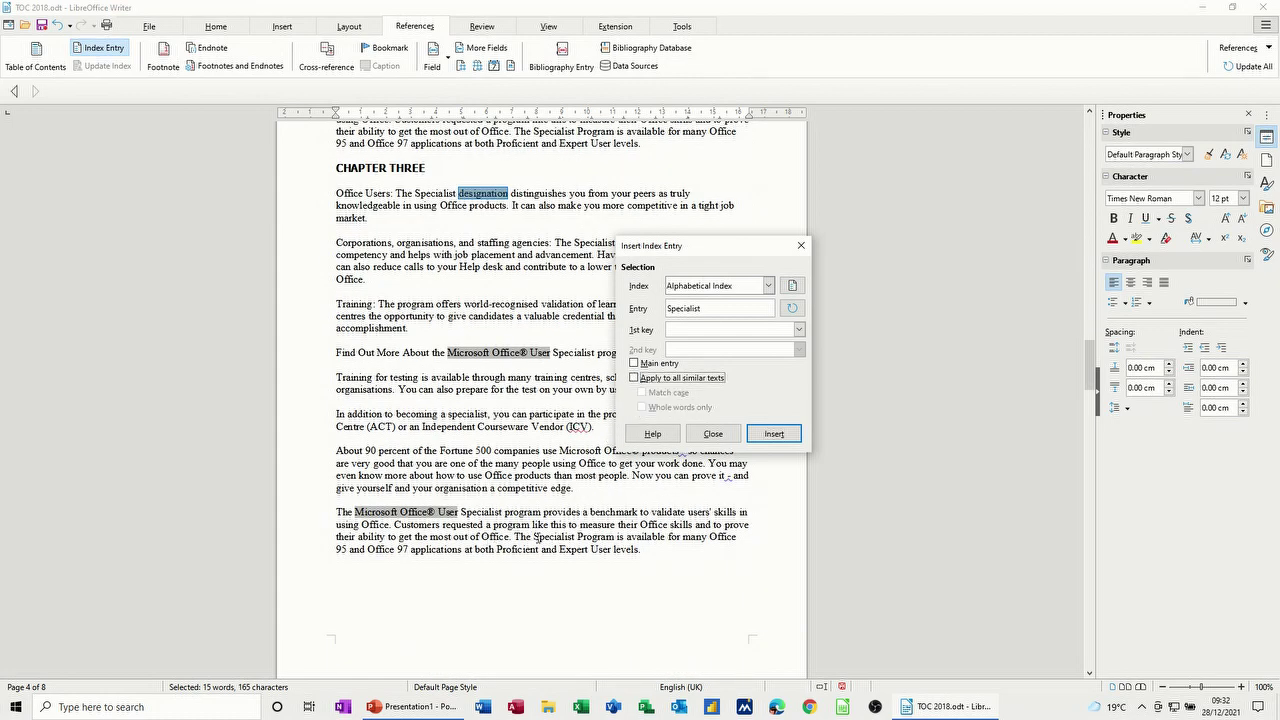
click(546, 537)
double_click(550, 537)
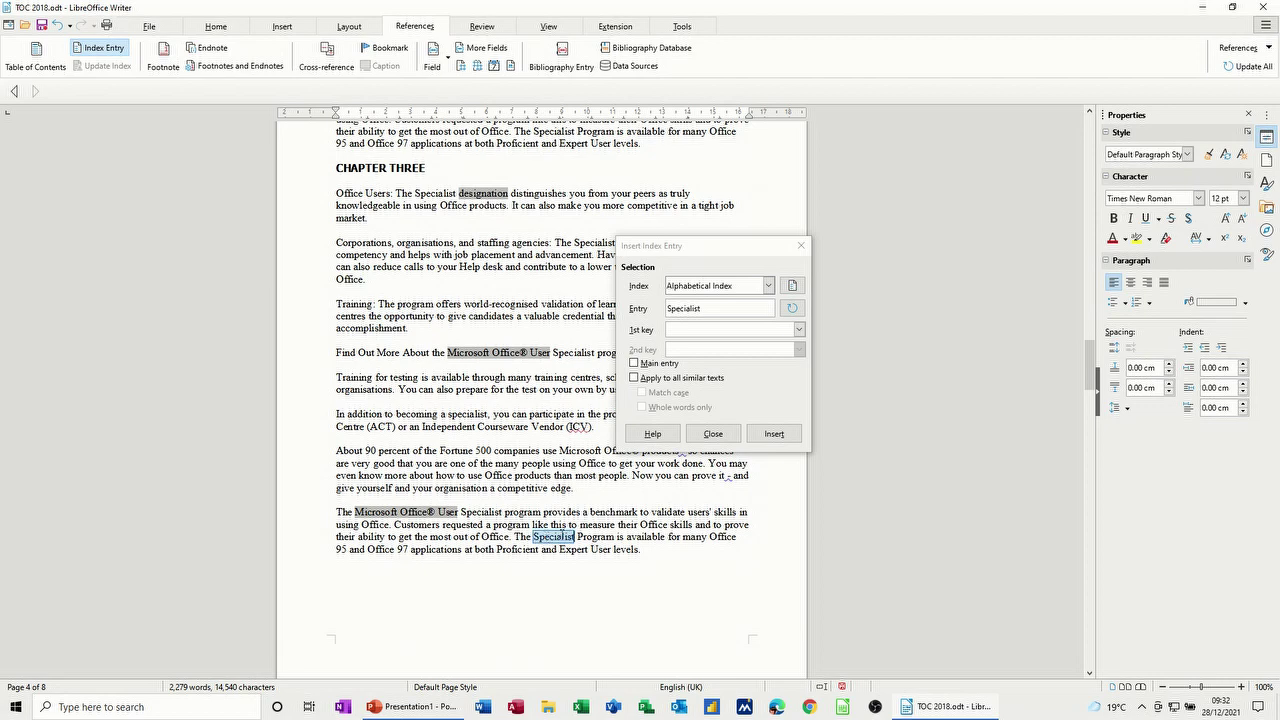
double_click(595, 538)
click(771, 434)
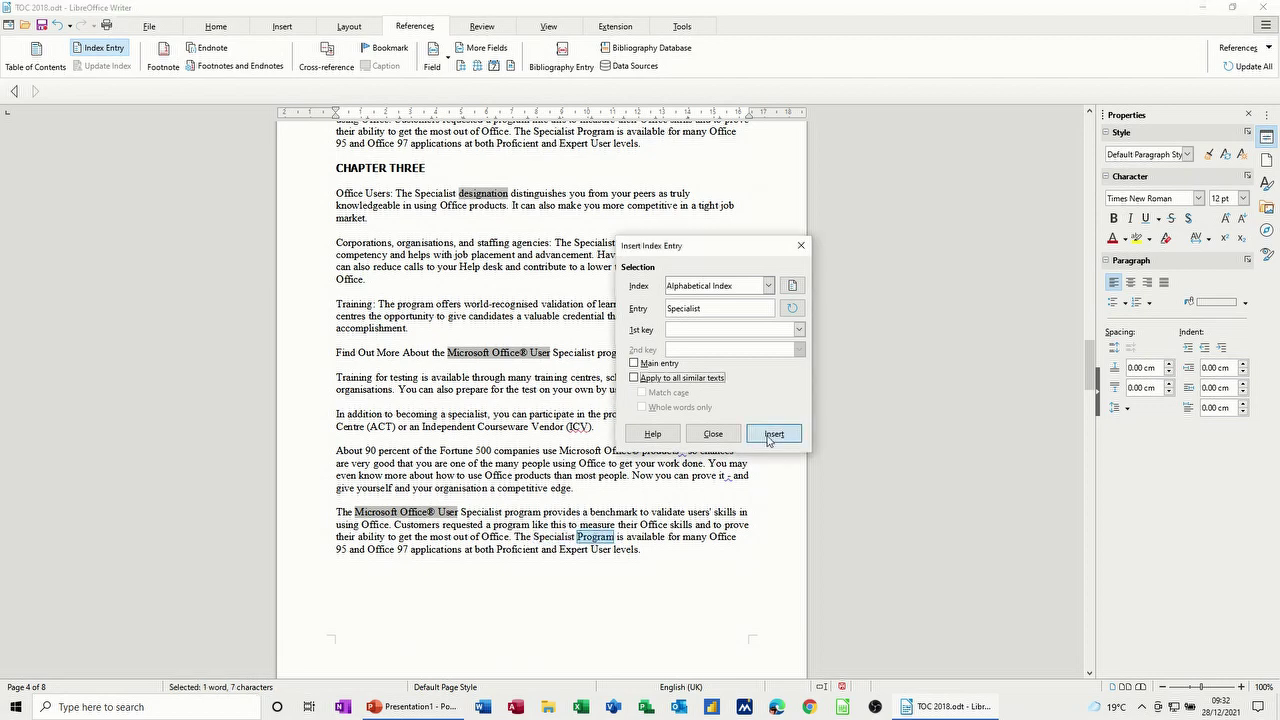
click(713, 434)
scroll(458, 490, down, 10)
scroll(460, 495, down, 15)
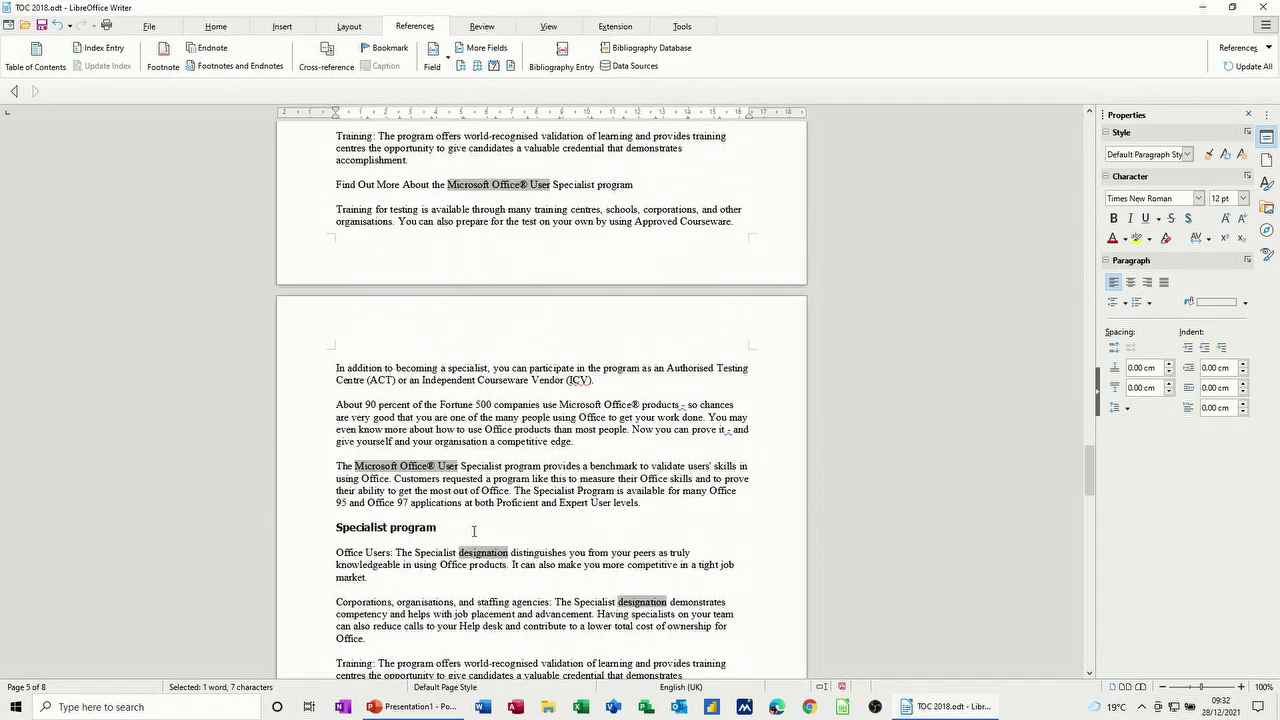
- Try an Alphabetical Index with default settings for the entire document below "Index" on the last page, and undo its insertion
scroll(460, 533, down, 10)
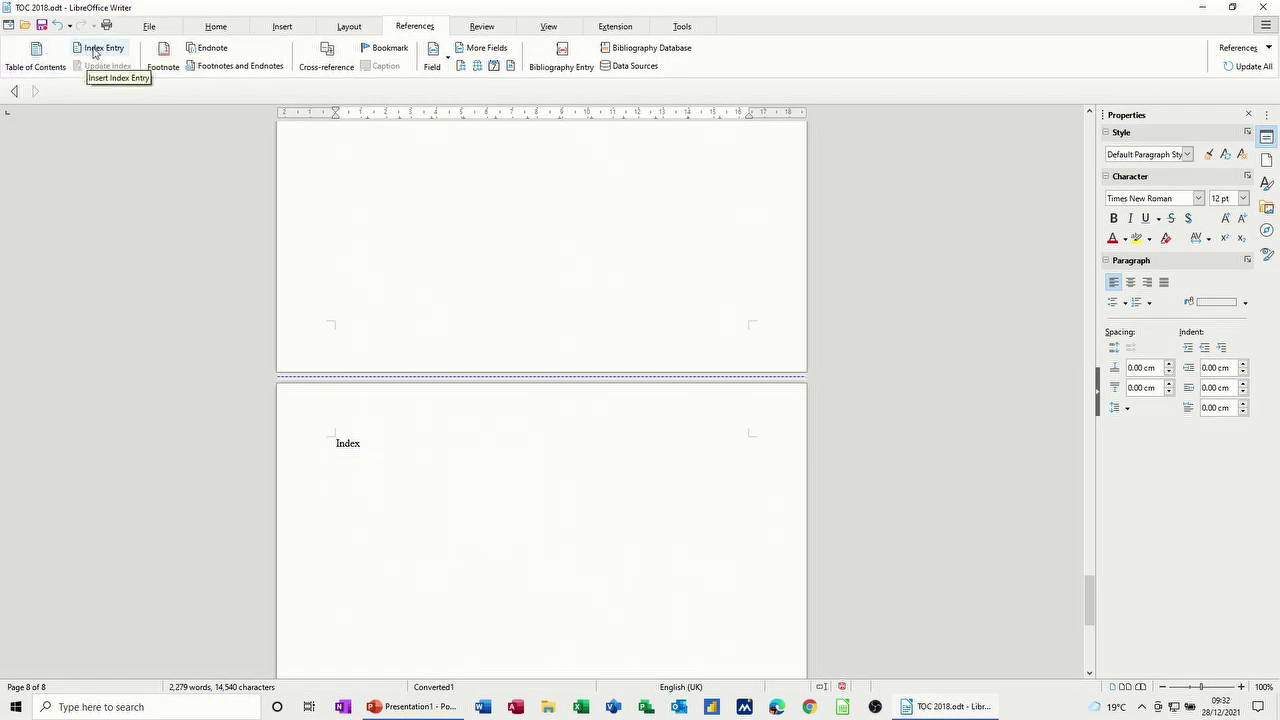
click(36, 58)
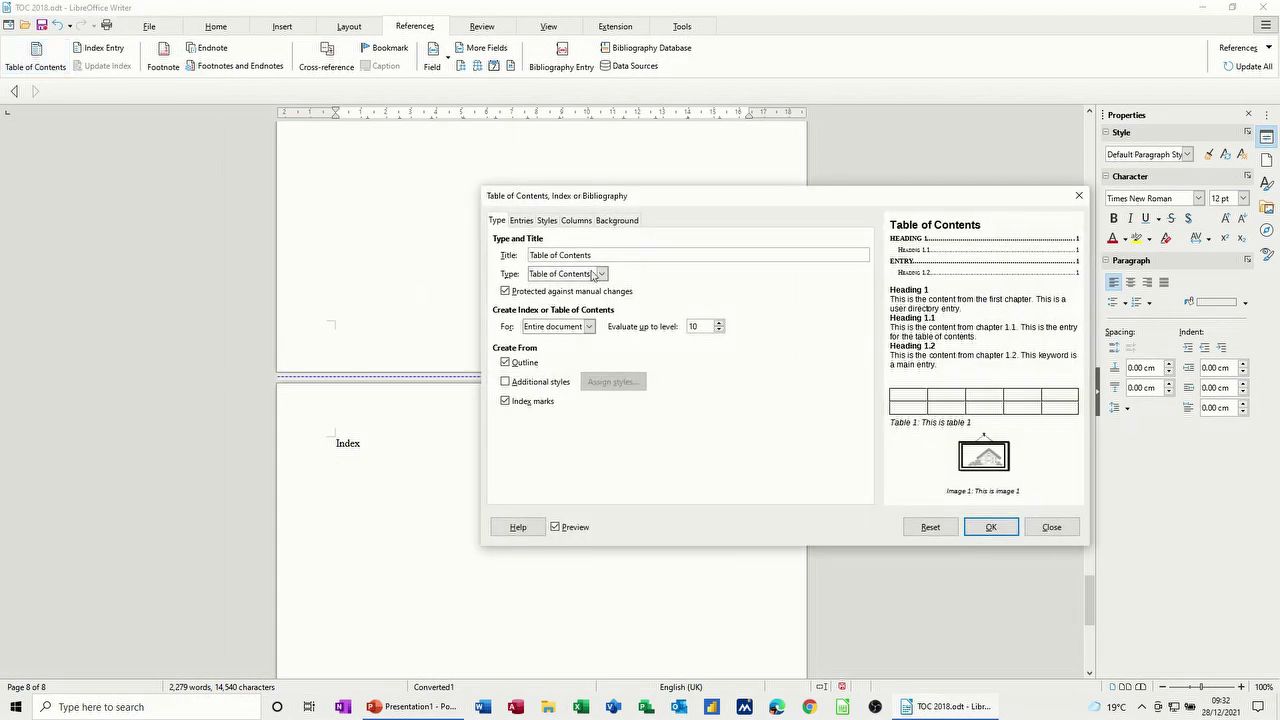
drag(612, 199, 512, 177)
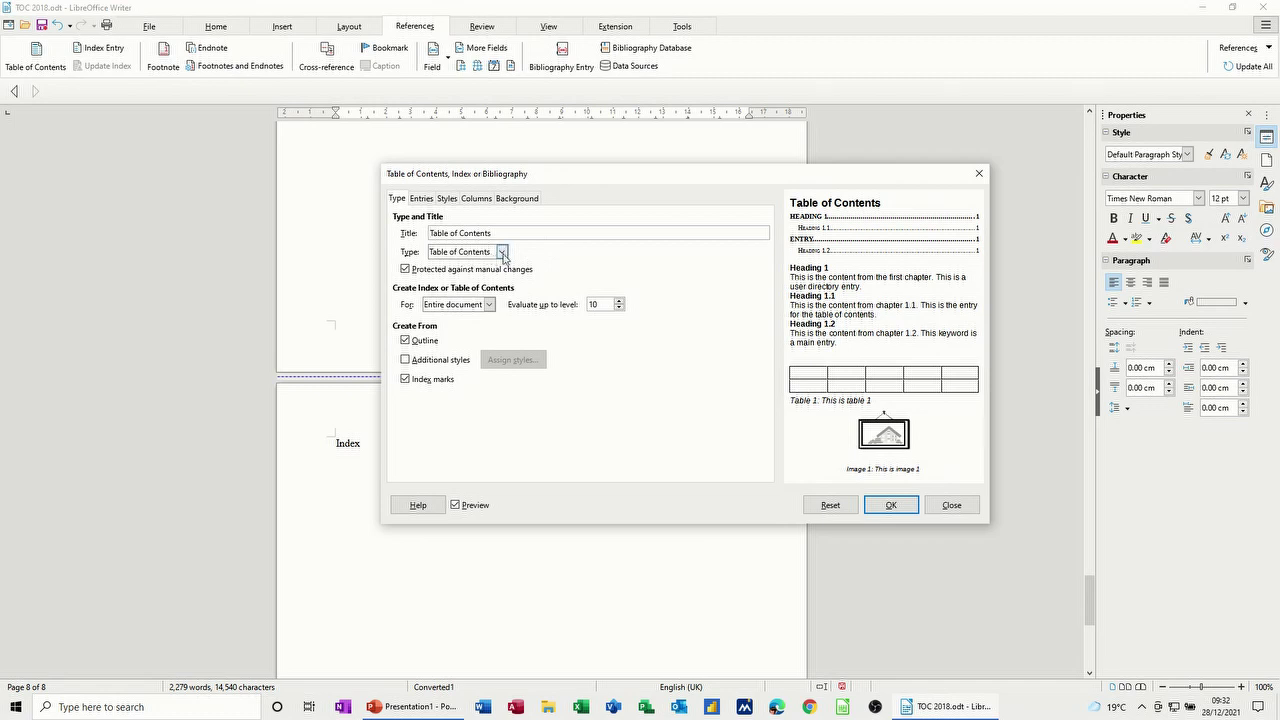
click(502, 252)
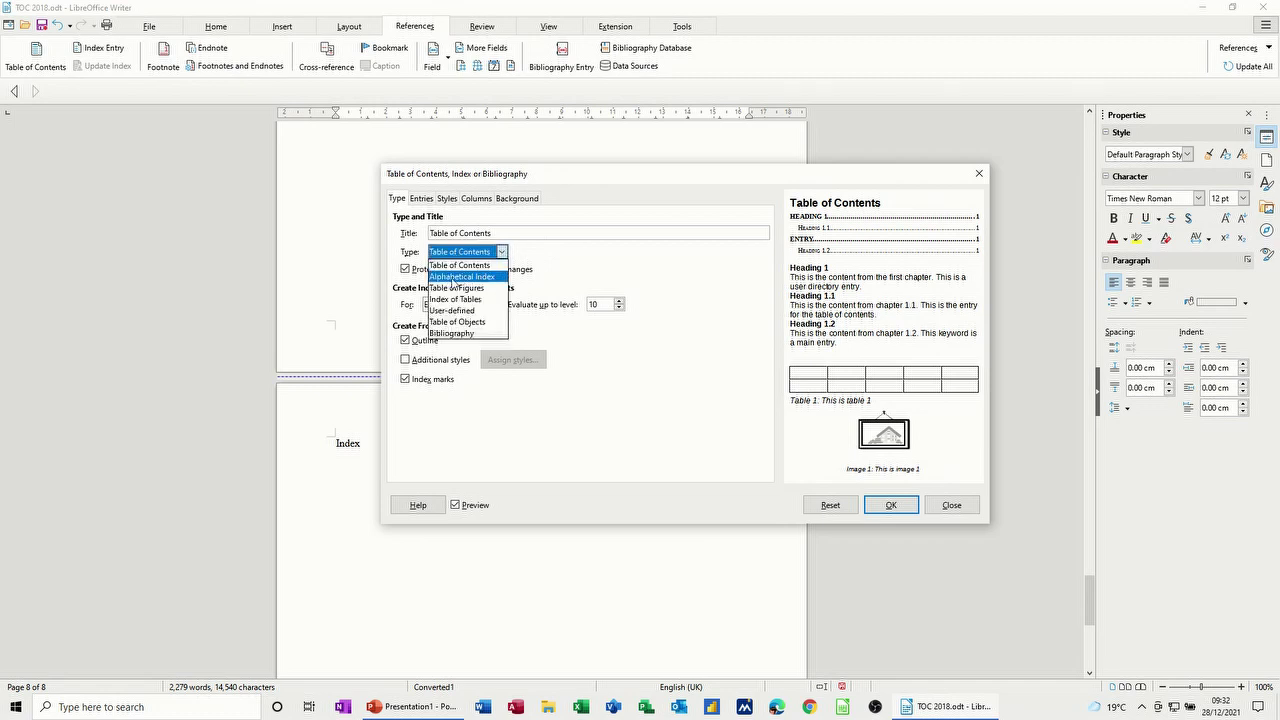
click(455, 277)
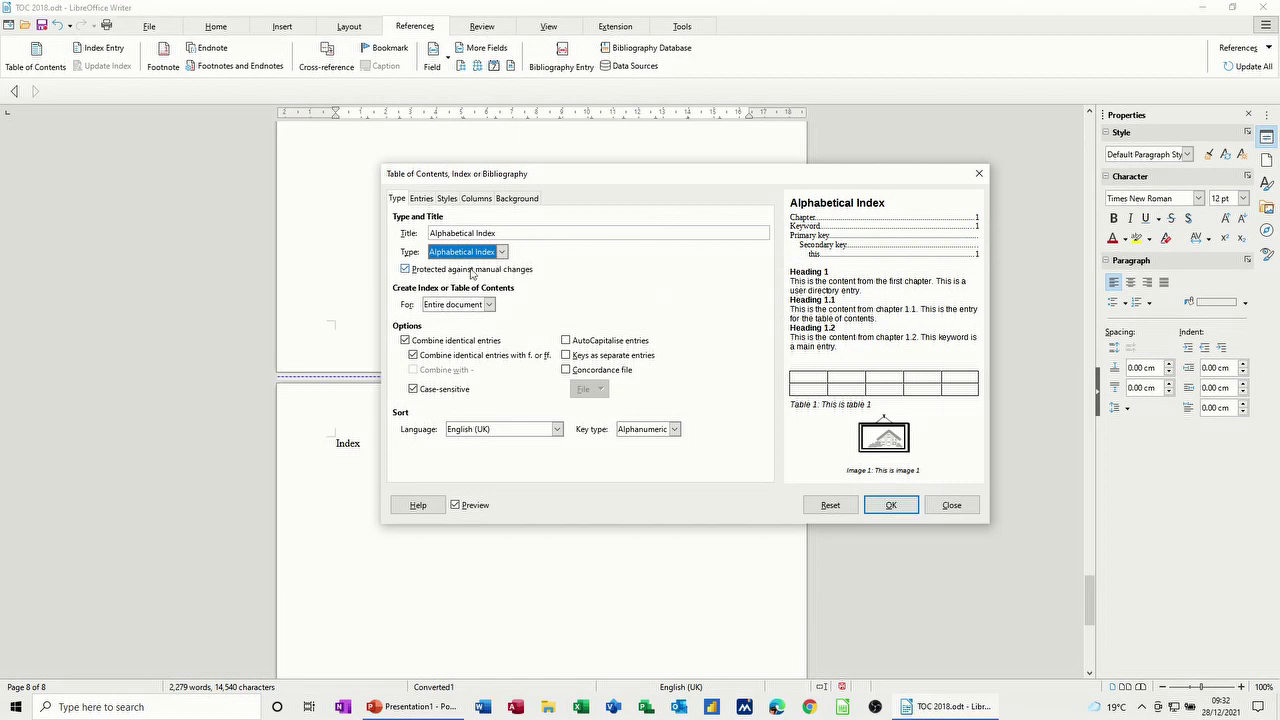
click(886, 511)
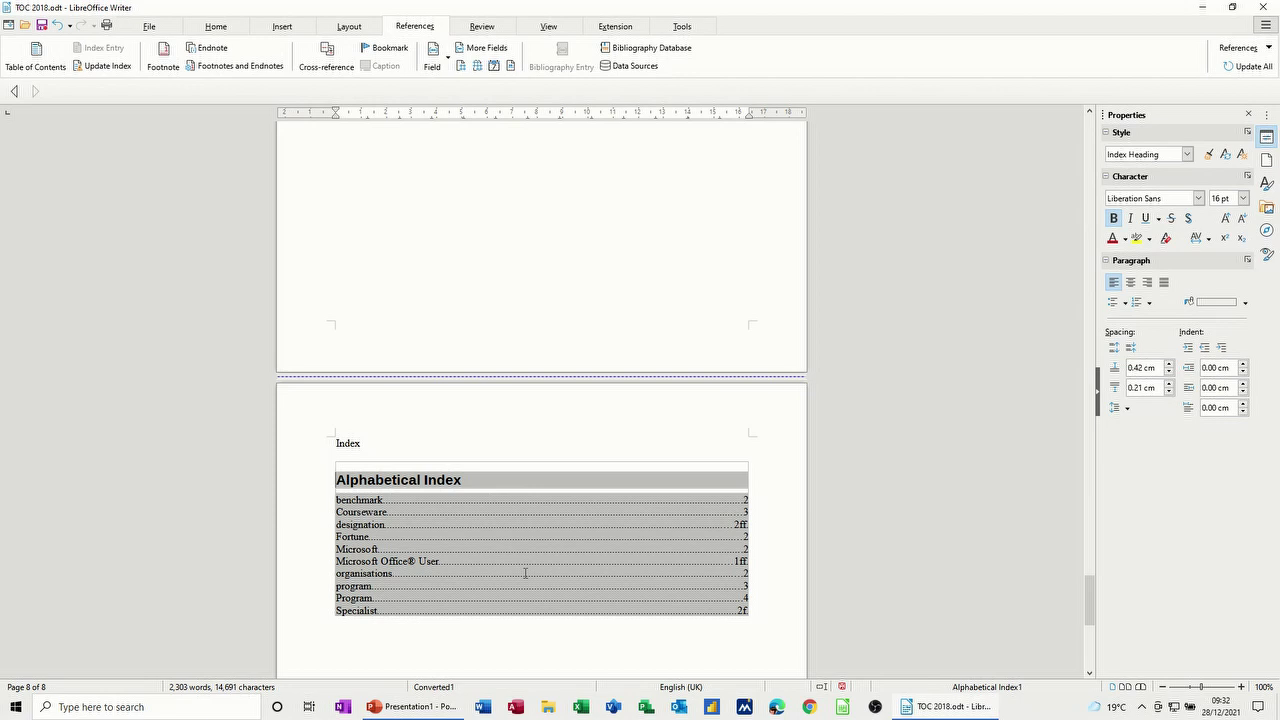
key(ctrl+z)
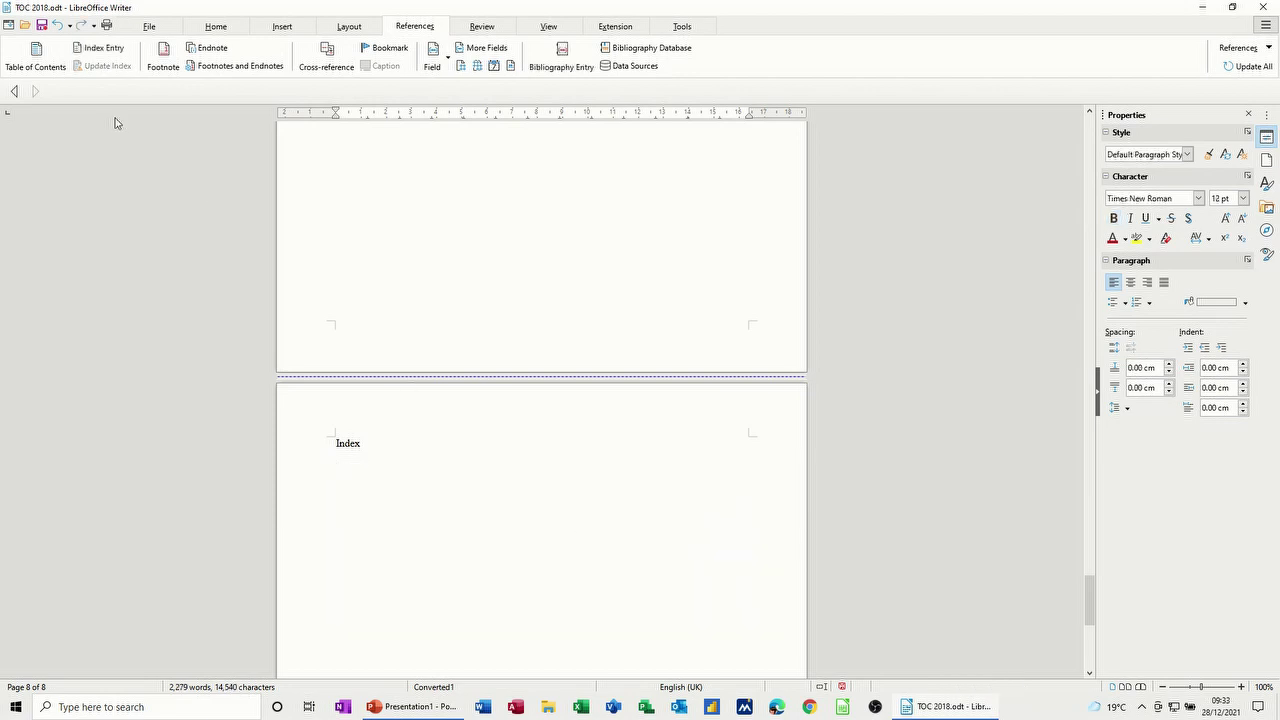
- Insert an Alphabetical Index for the entire document below "Index" on the last page, laid out in 2 columns
click(40, 58)
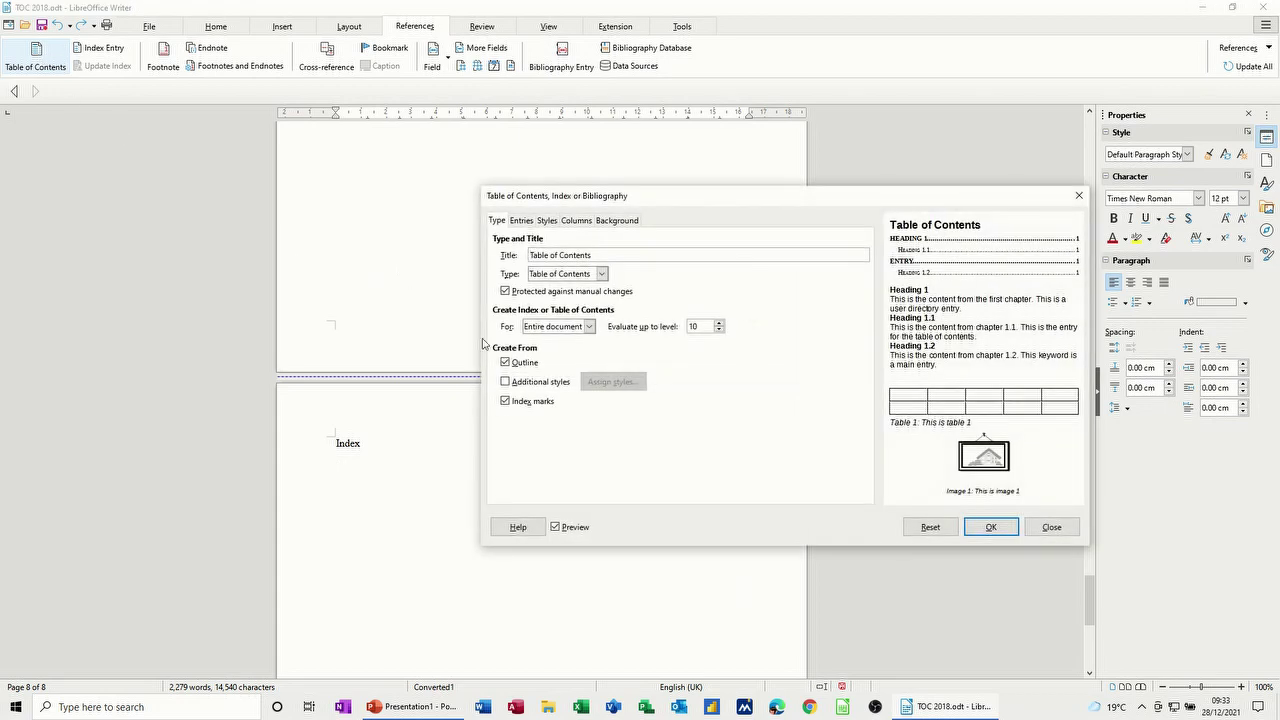
click(603, 275)
click(590, 300)
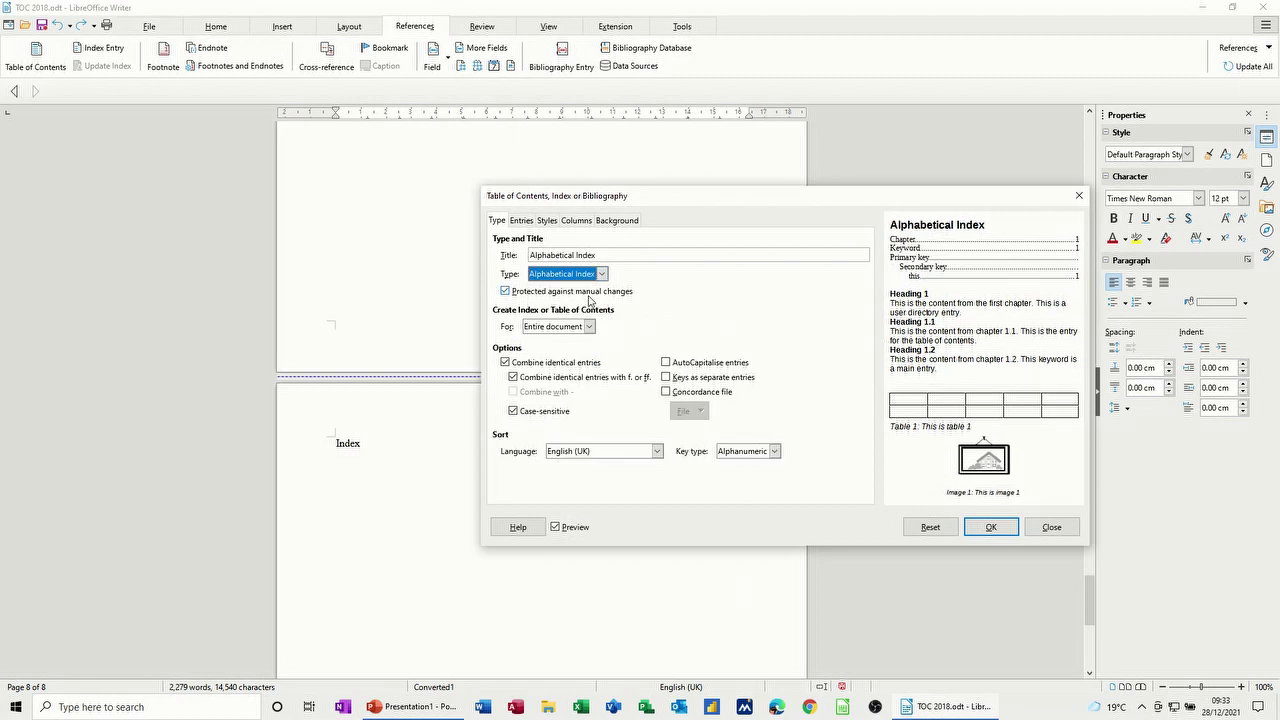
click(576, 220)
click(626, 262)
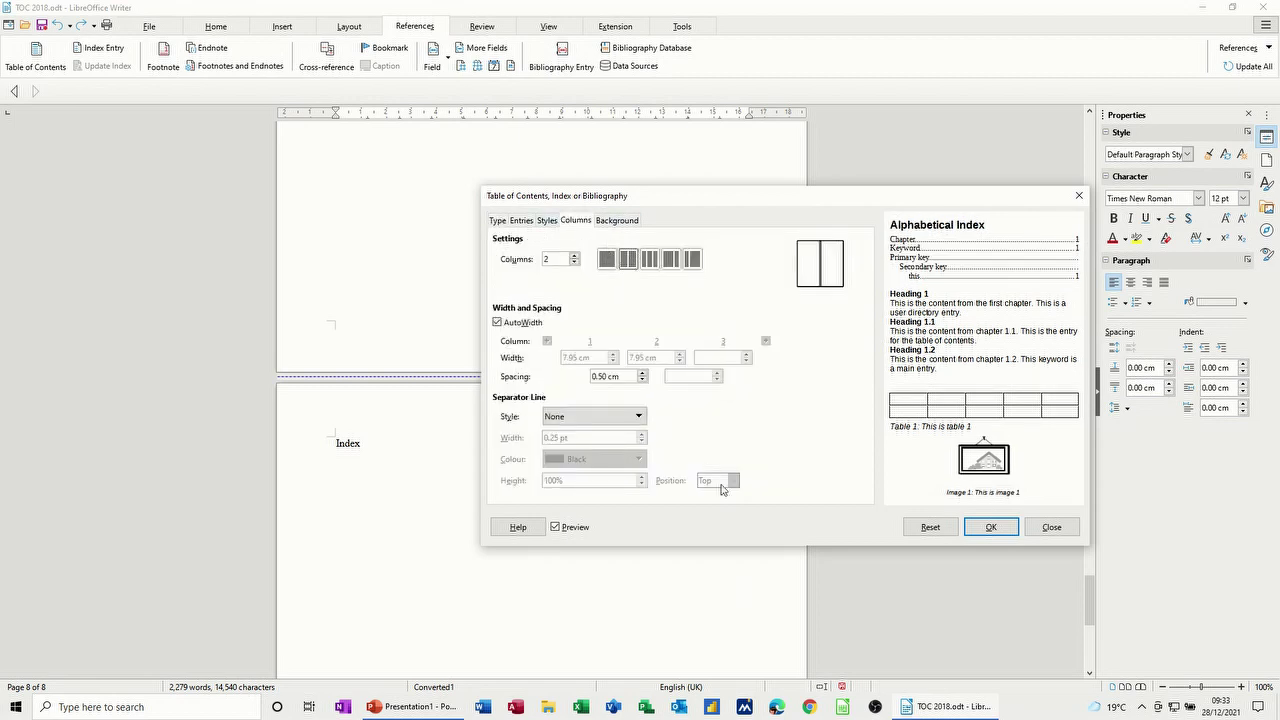
click(989, 528)
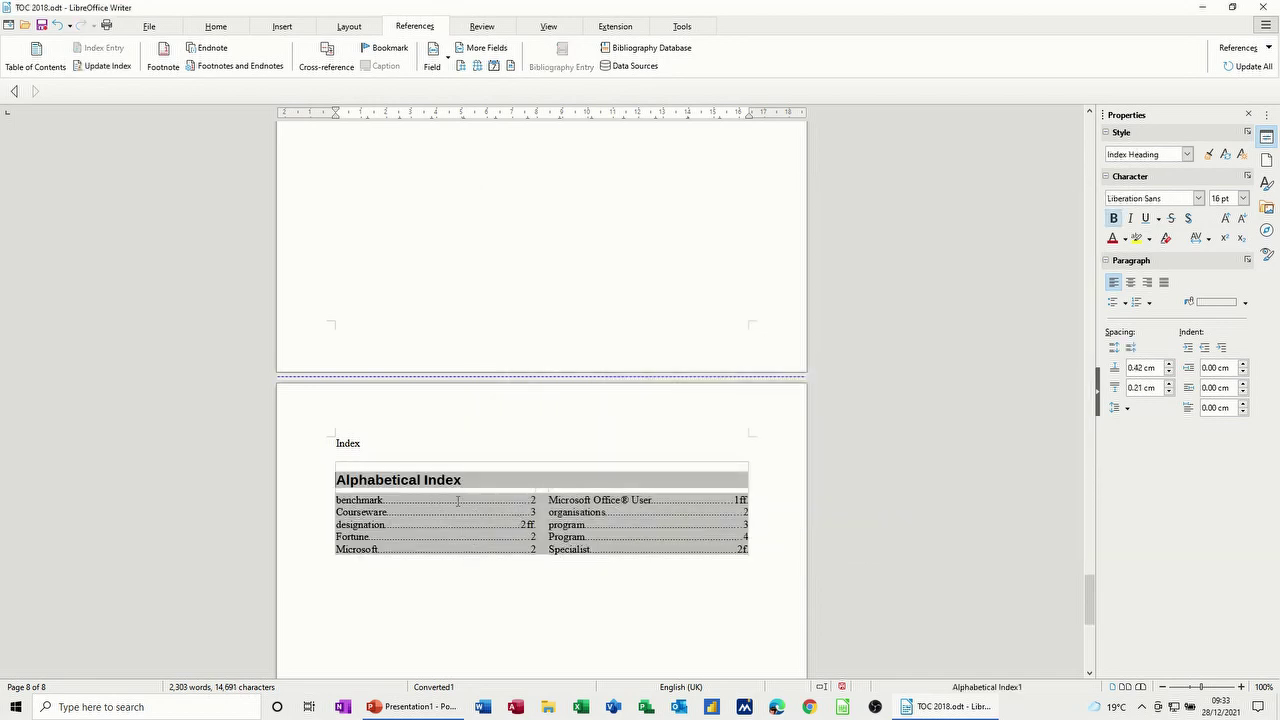
- Look back through the marked index entries from the last page up to the table of contents on page 1
scroll(416, 370, up, 15)
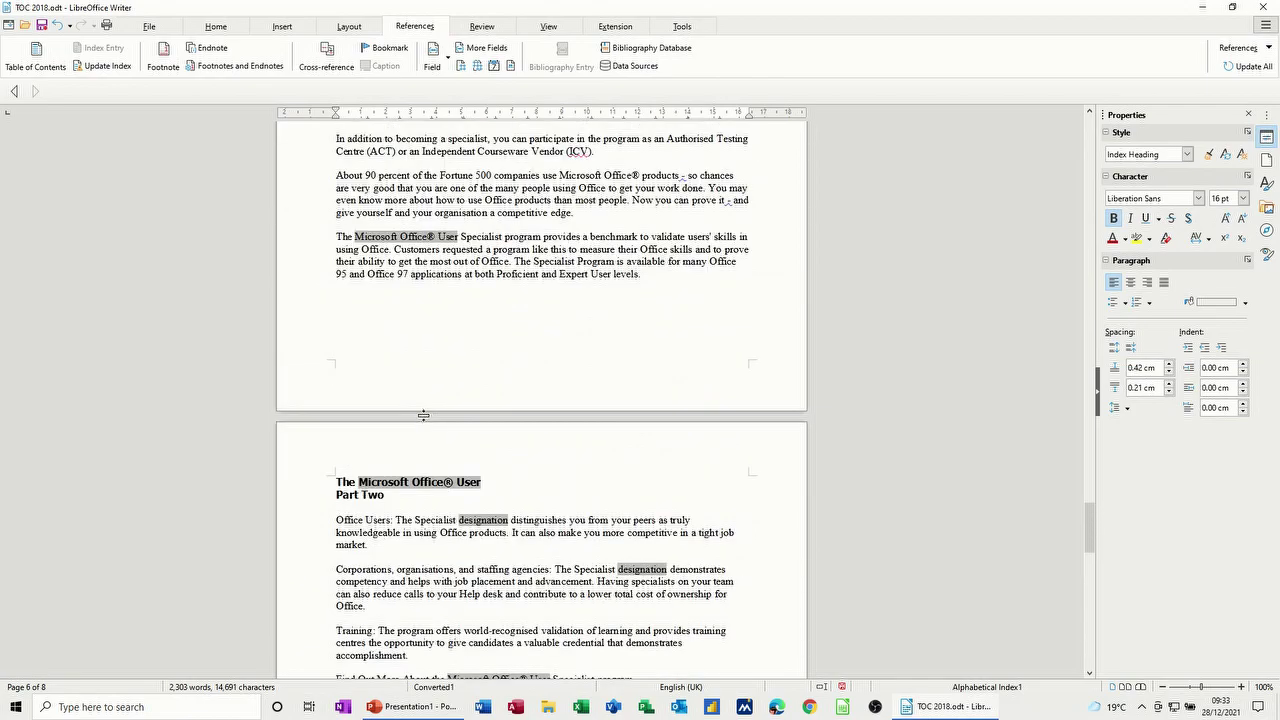
scroll(423, 415, up, 15)
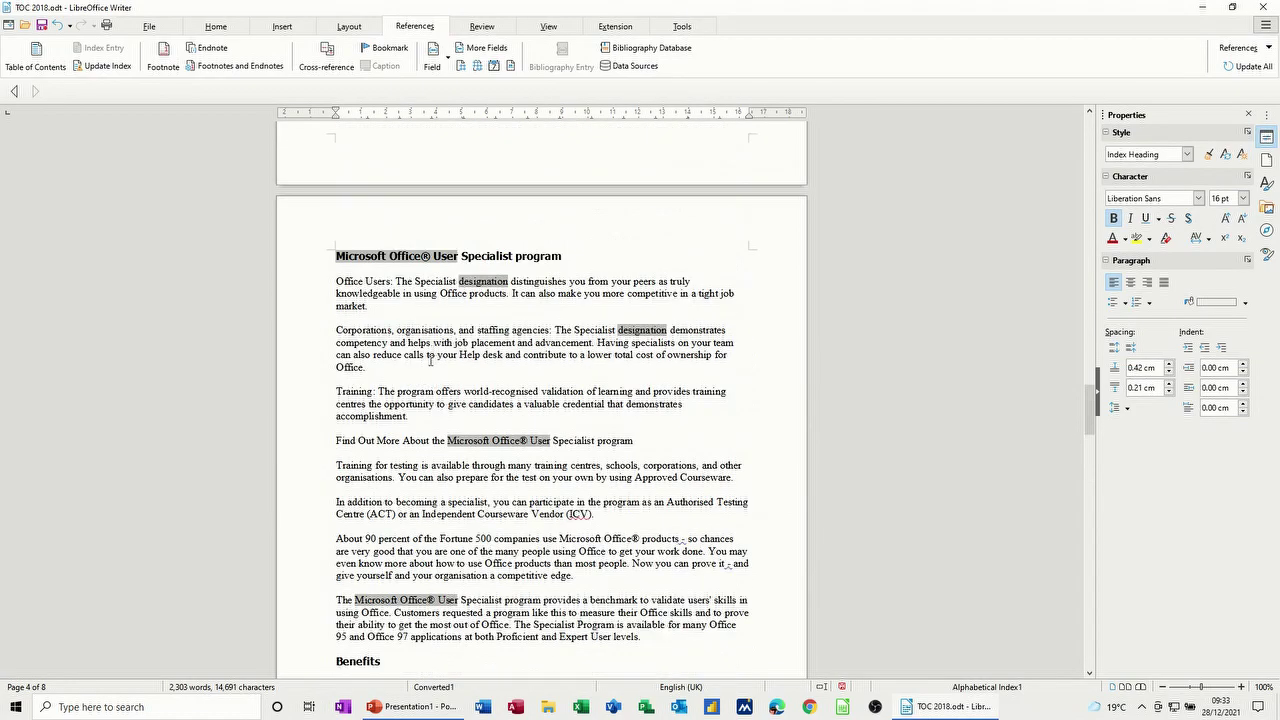
scroll(430, 362, up, 10)
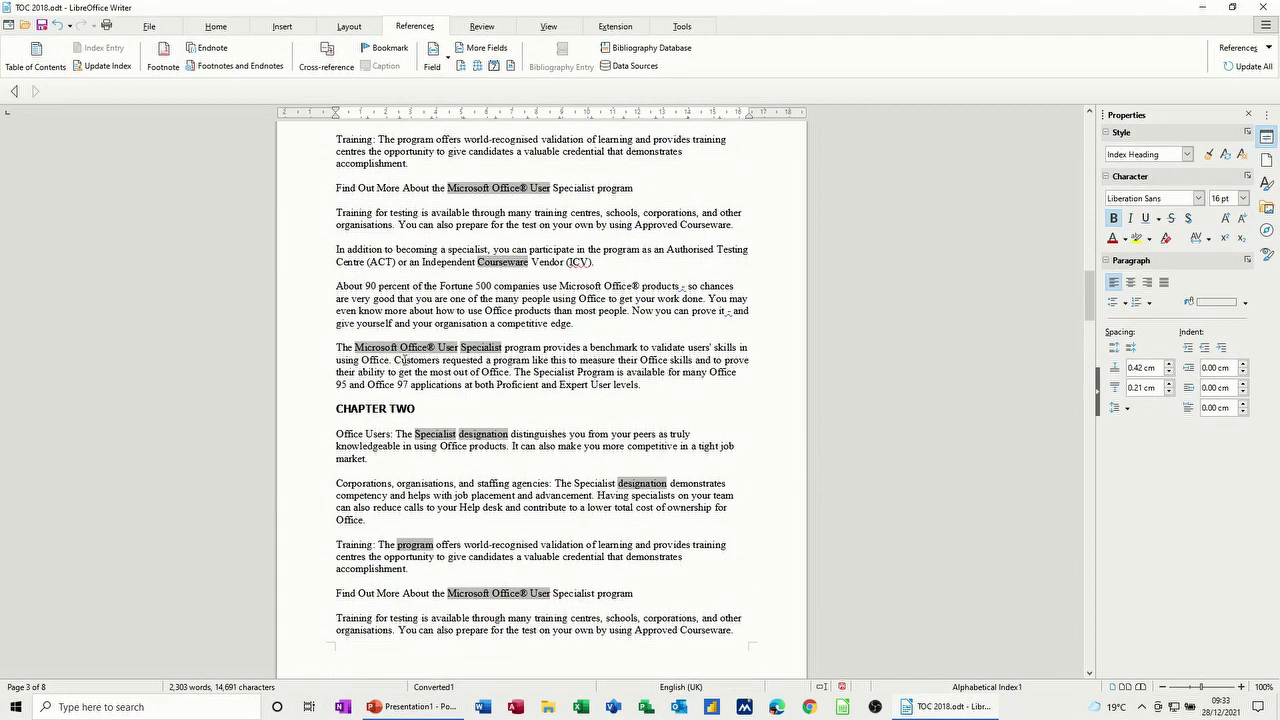
scroll(404, 360, up, 15)
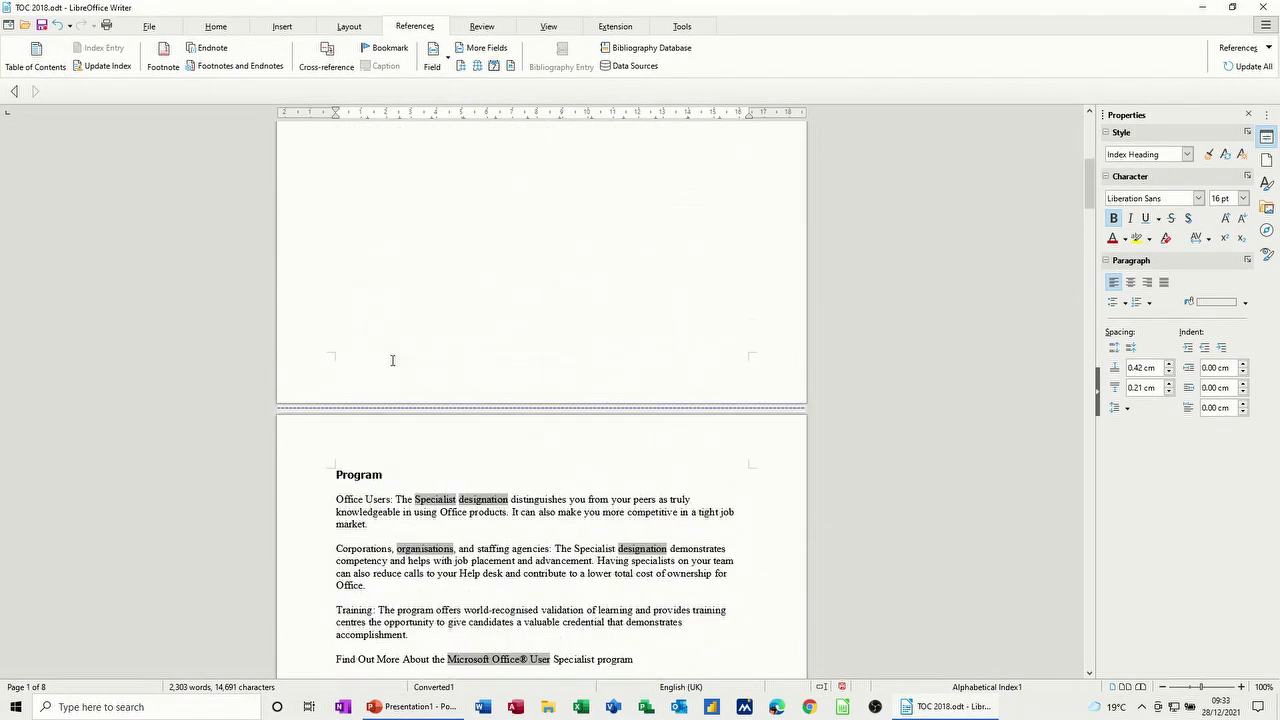
scroll(392, 360, up, 8)
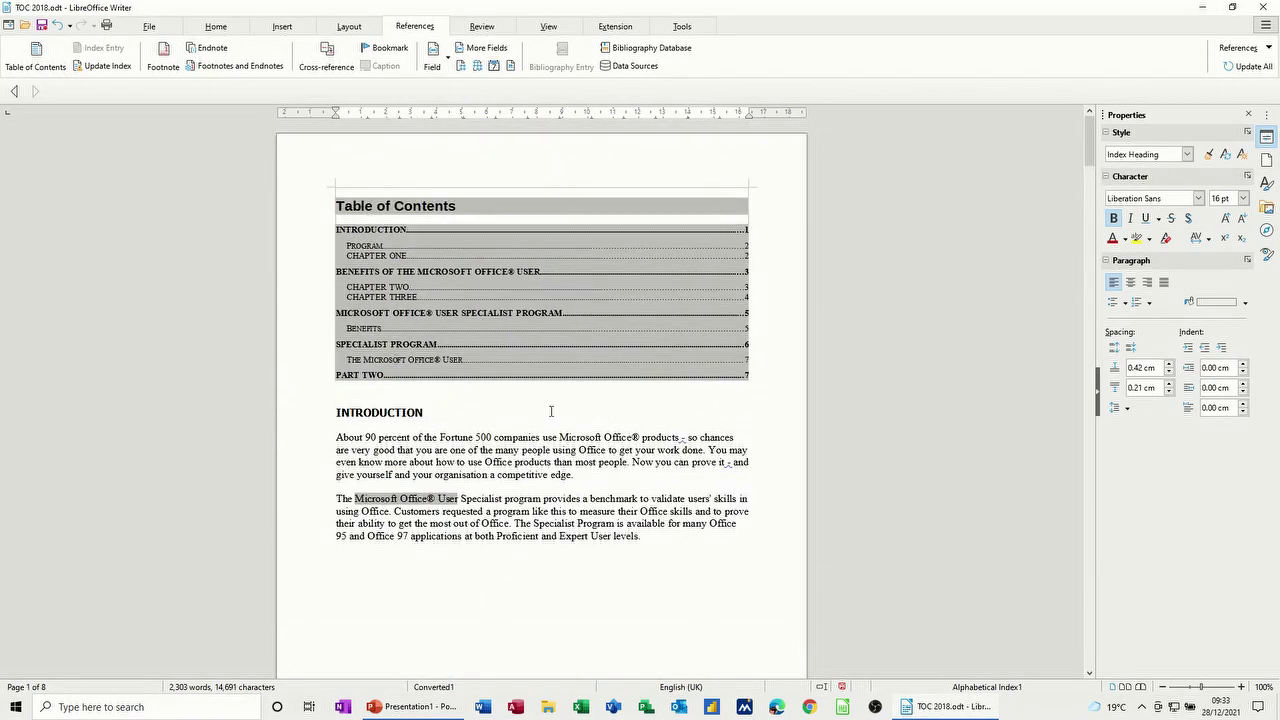